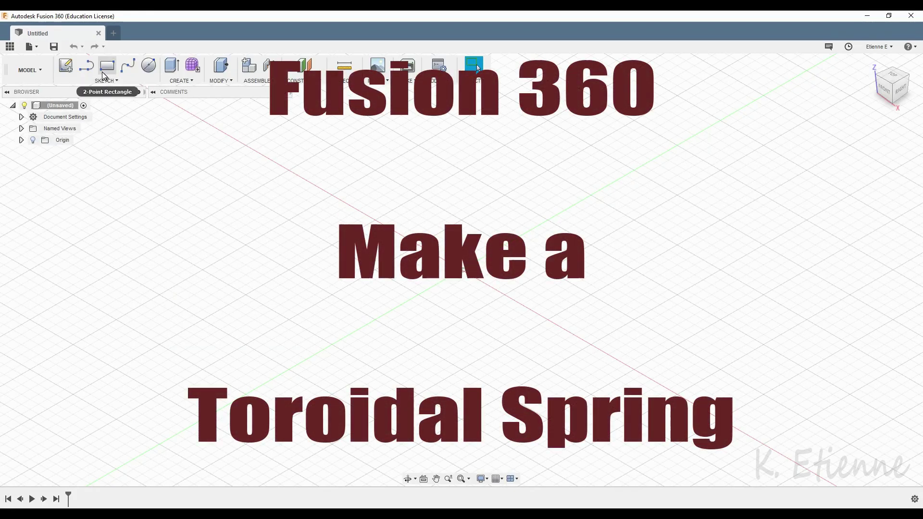
# Step: On the top XY plane, draw a 100 mm line starting at the origin
pyautogui.click(87, 66)
pyautogui.click(524, 275)
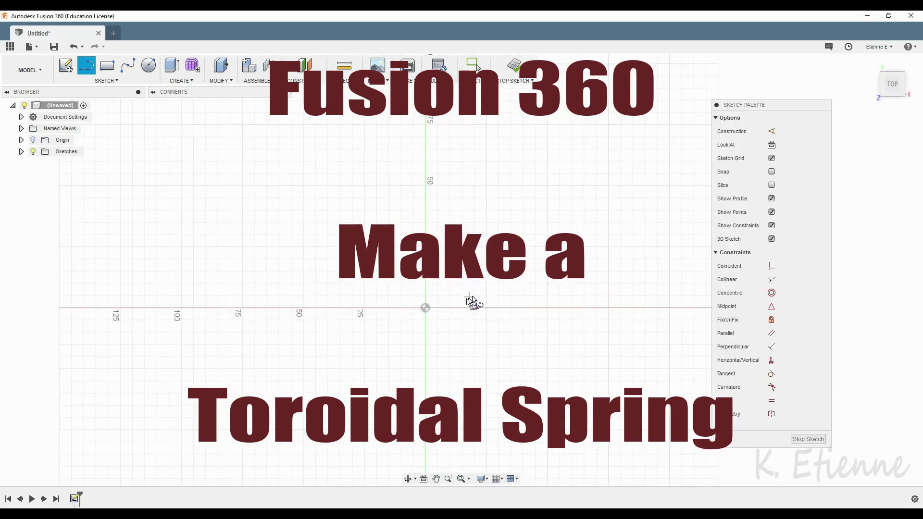
pyautogui.click(426, 308)
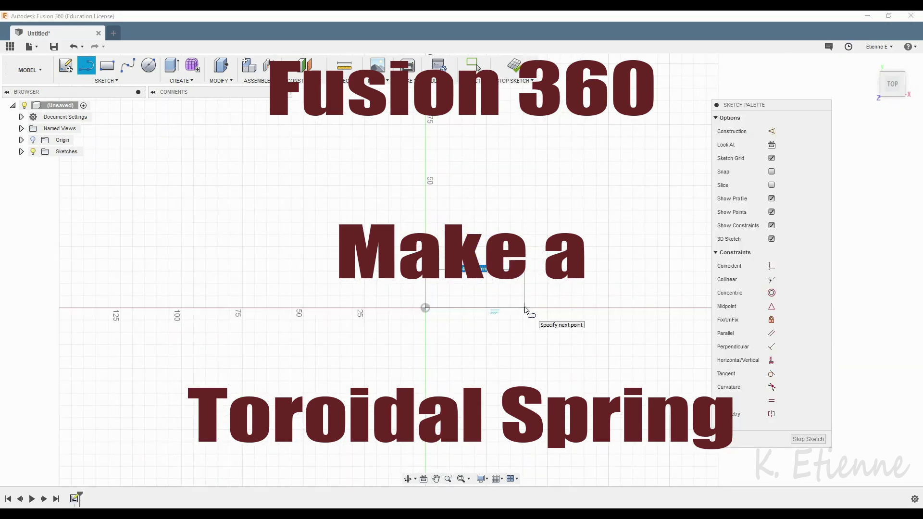
pyautogui.write('100')
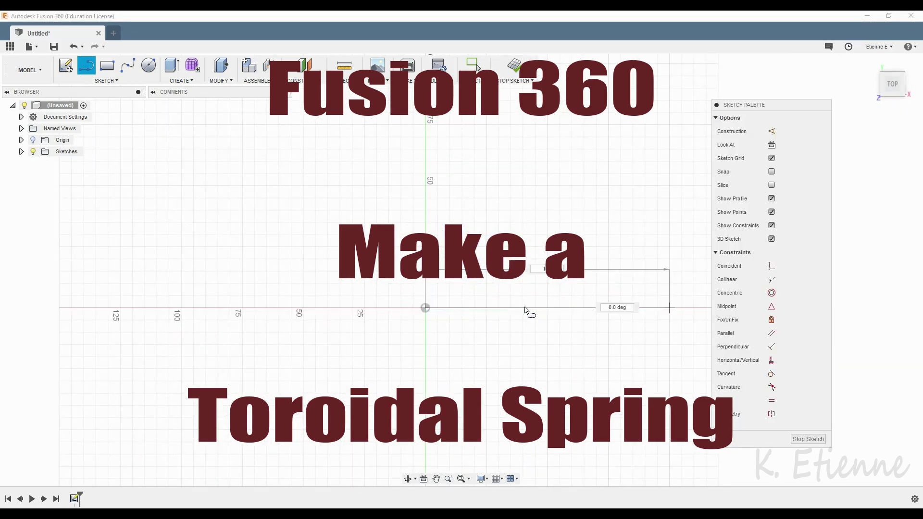
pyautogui.press('Return')
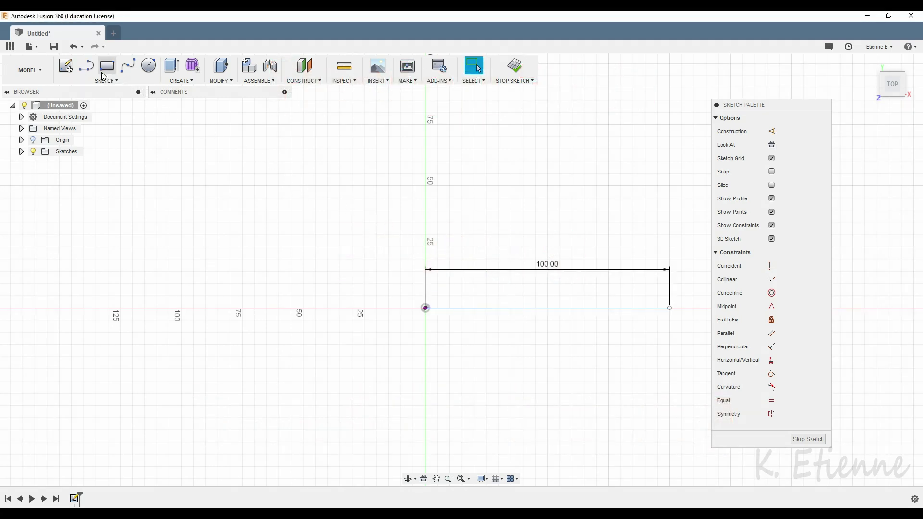
# Step: Draw a second 100 mm line from the origin at 15° to the first
pyautogui.click(86, 66)
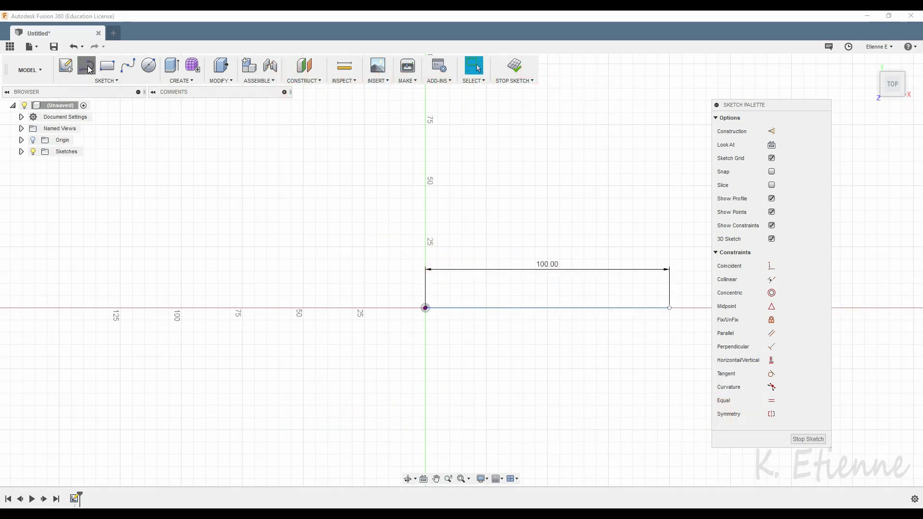
pyautogui.click(425, 309)
pyautogui.write('100')
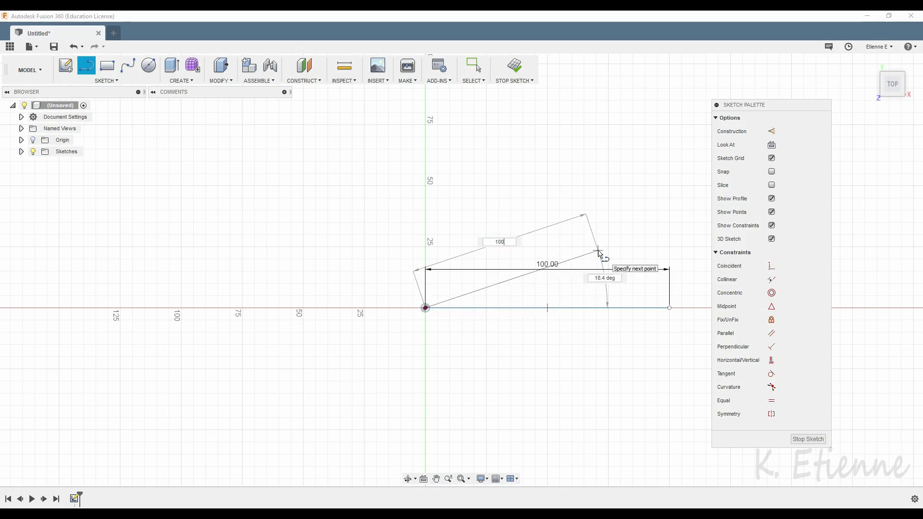
pyautogui.press('Tab')
pyautogui.write('15')
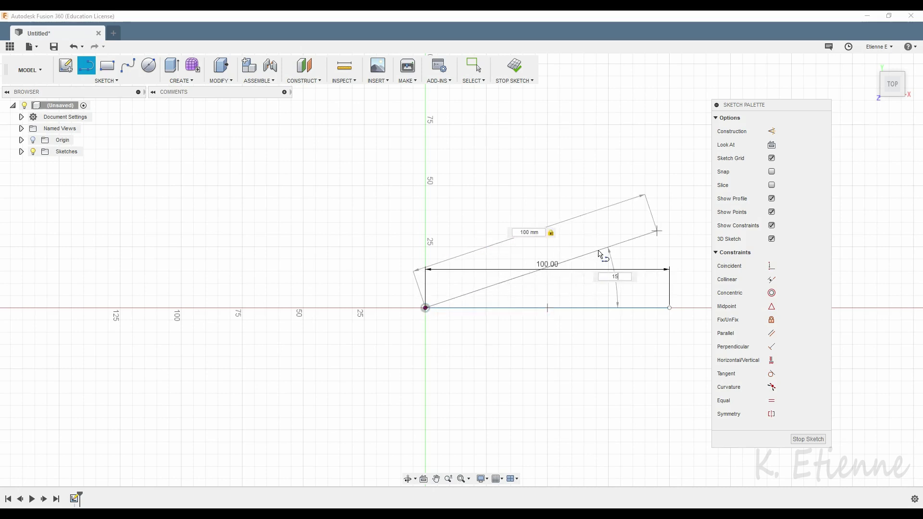
pyautogui.press('Return')
pyautogui.press('Escape')
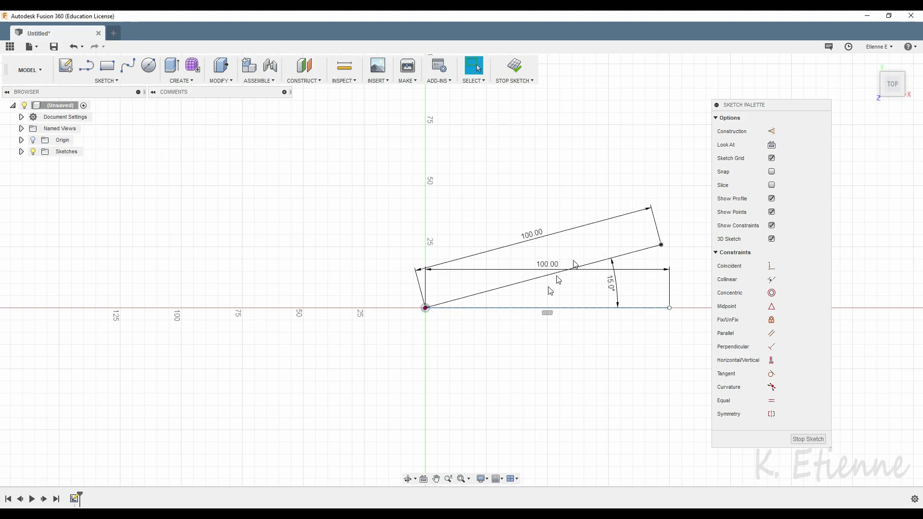
# Step: Close the triangle with a line joining the base line's end to the angled line's tip
pyautogui.scroll(-2, 476, 298)
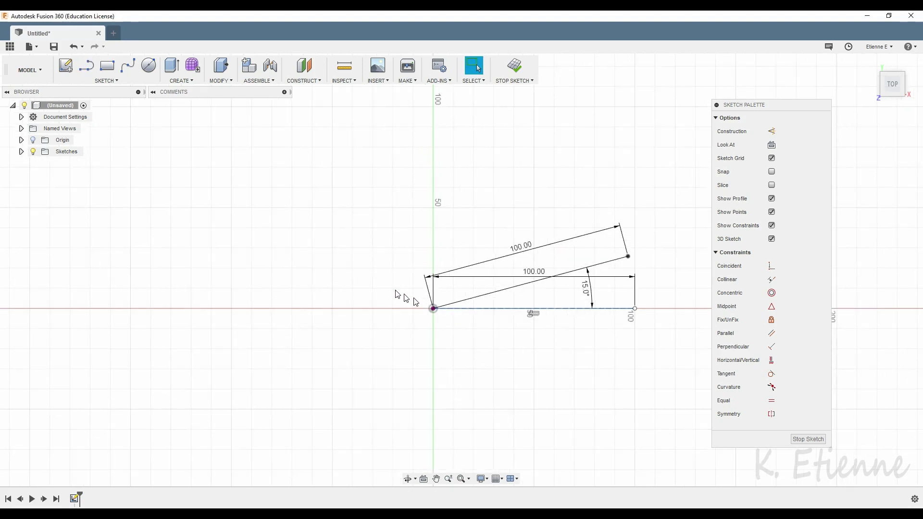
pyautogui.click(86, 66)
pyautogui.scroll(2, 695, 302)
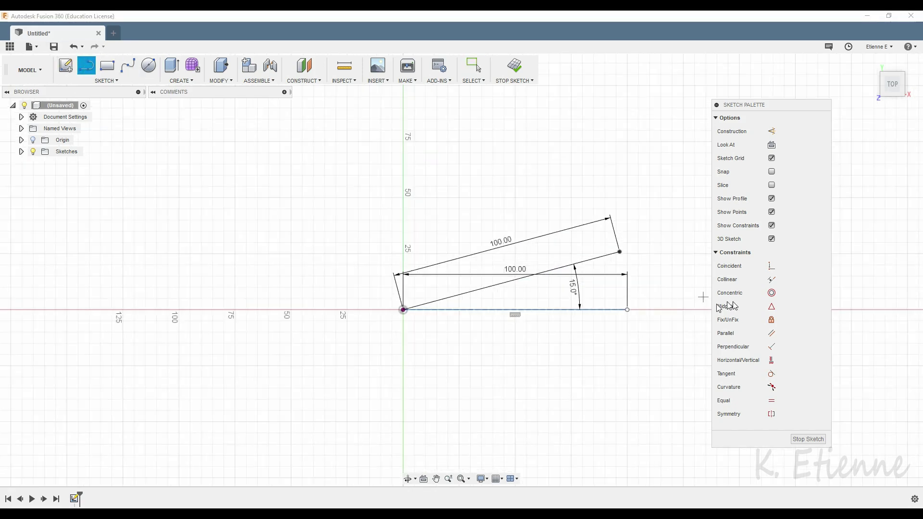
pyautogui.click(613, 312)
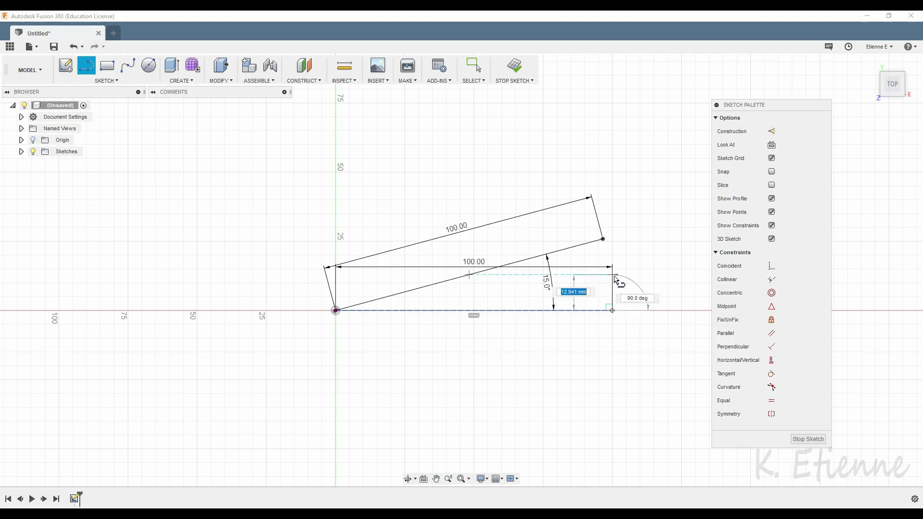
pyautogui.click(604, 240)
pyautogui.press('Escape')
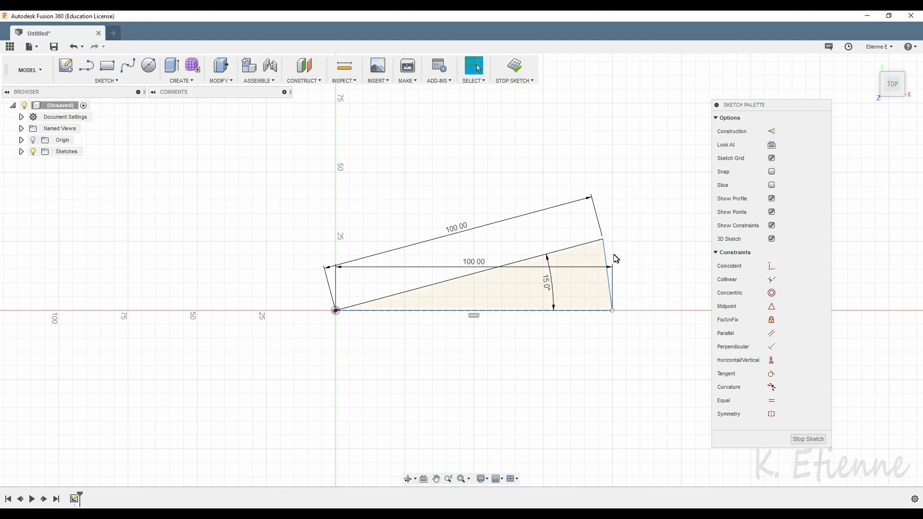
# Step: Add a 26.105 mm length dimension to the triangle's right closing edge and finish the sketch
pyautogui.click(605, 259)
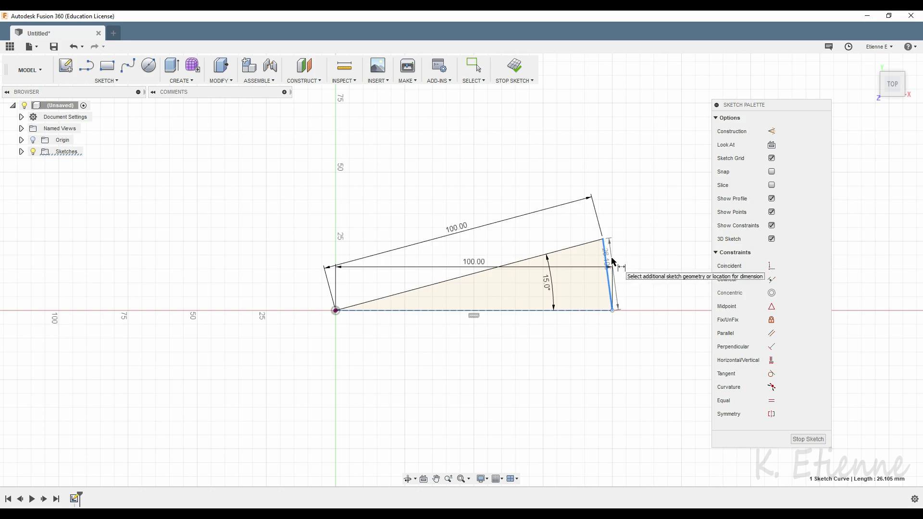
pyautogui.scroll(2, 613, 261)
pyautogui.scroll(2, 613, 266)
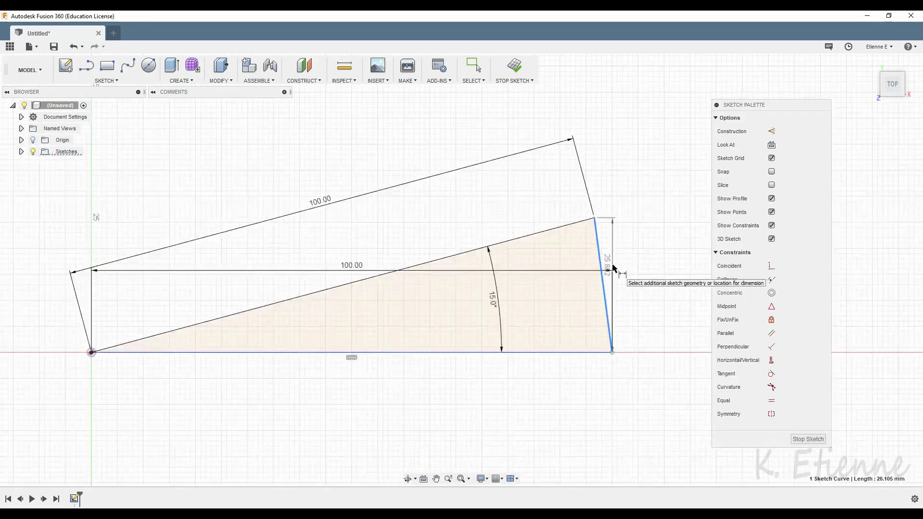
pyautogui.scroll(2, 610, 266)
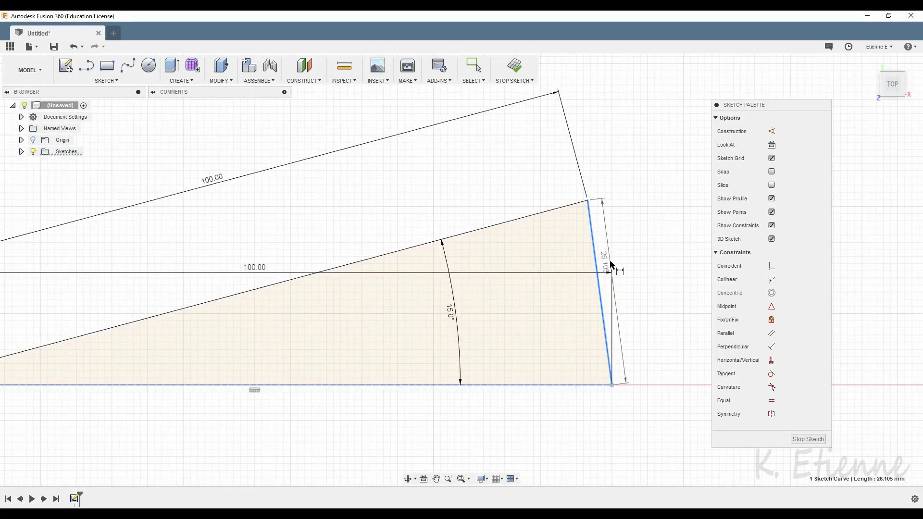
pyautogui.click(611, 270)
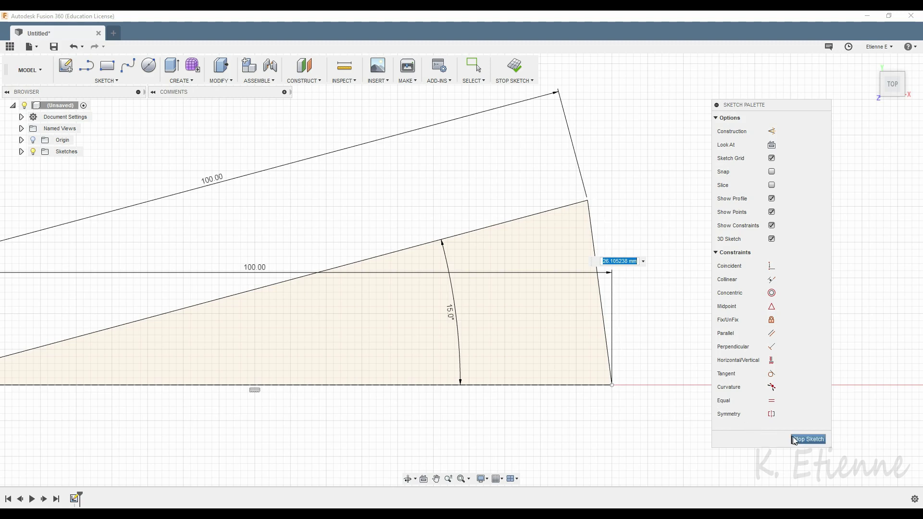
pyautogui.click(808, 439)
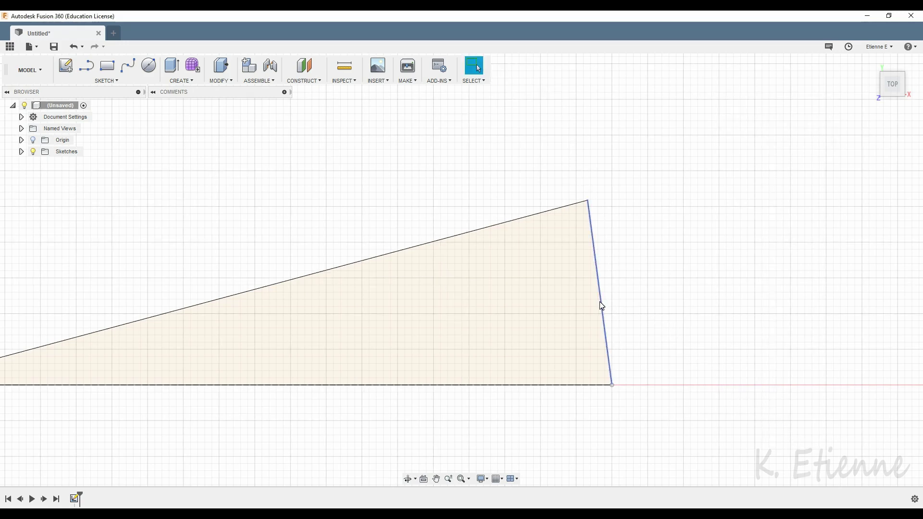
# Step: Start a coil on the XZ plane centred at the origin with a 31.957 mm diameter
pyautogui.scroll(-4, 481, 303)
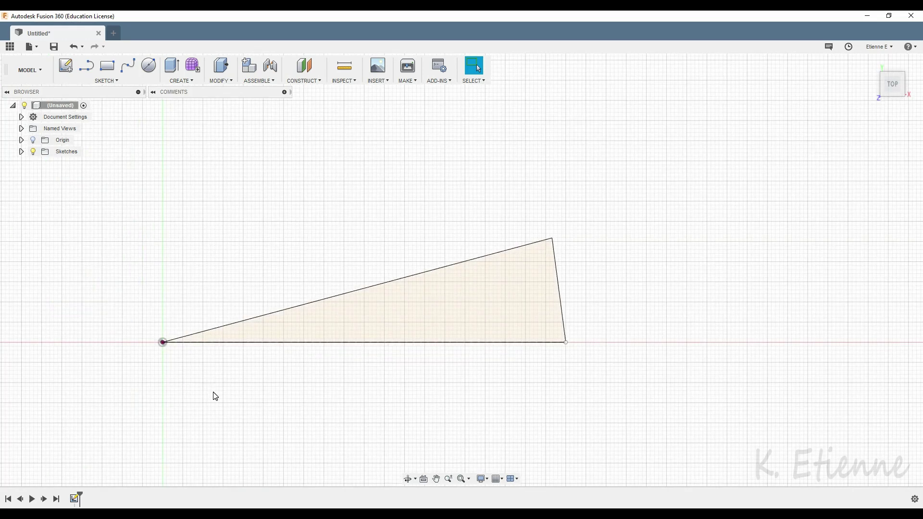
pyautogui.keyDown('shift'); pyautogui.moveTo(215, 396); pyautogui.dragTo(204, 336, button='middle'); pyautogui.keyUp('shift')
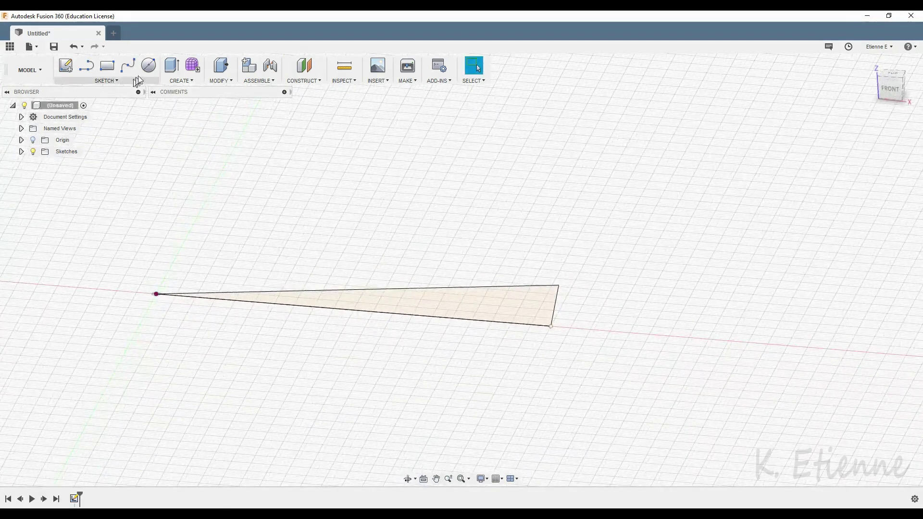
pyautogui.click(181, 80)
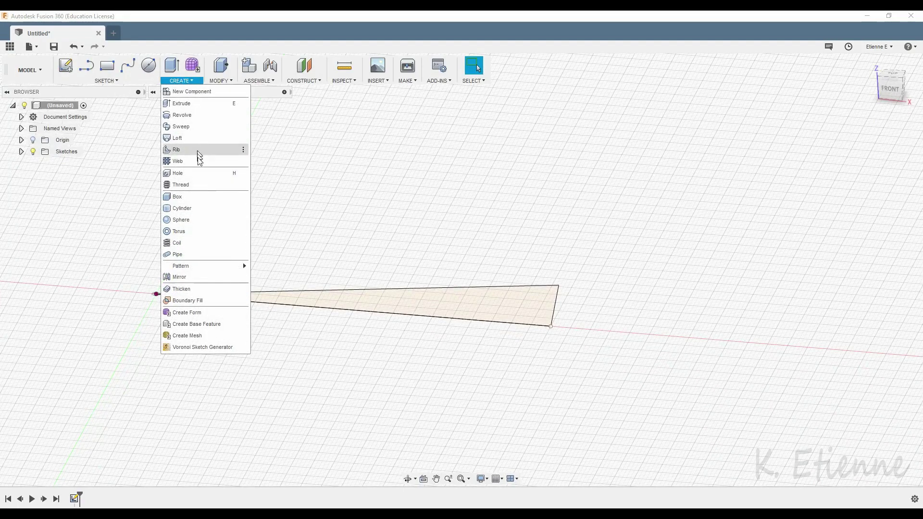
pyautogui.click(192, 241)
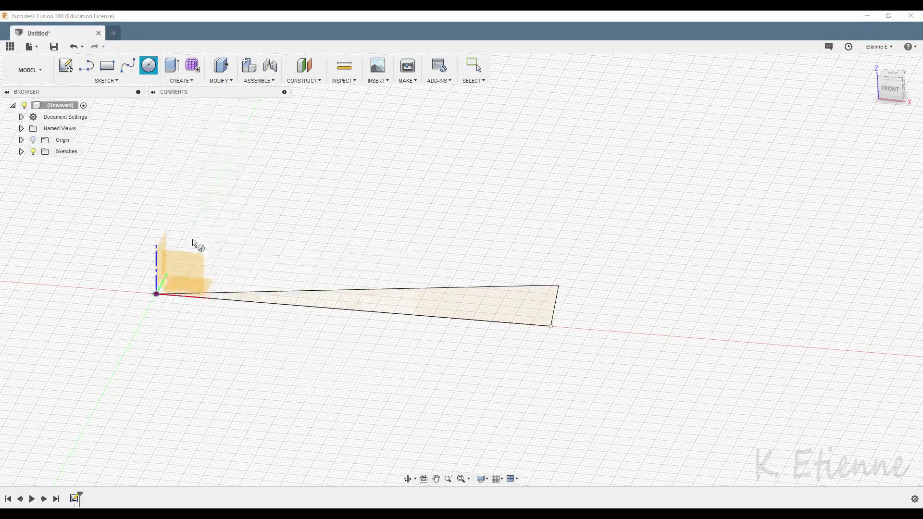
pyautogui.click(187, 264)
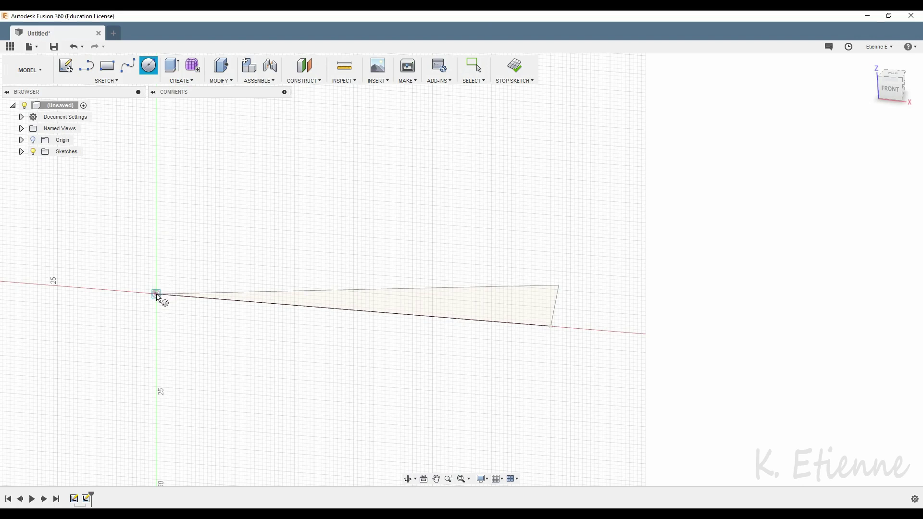
pyautogui.click(156, 294)
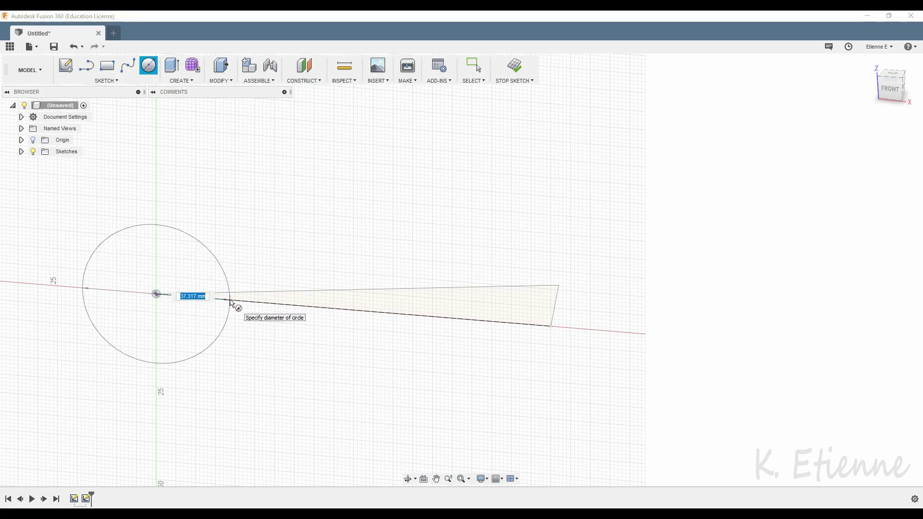
pyautogui.click(221, 301)
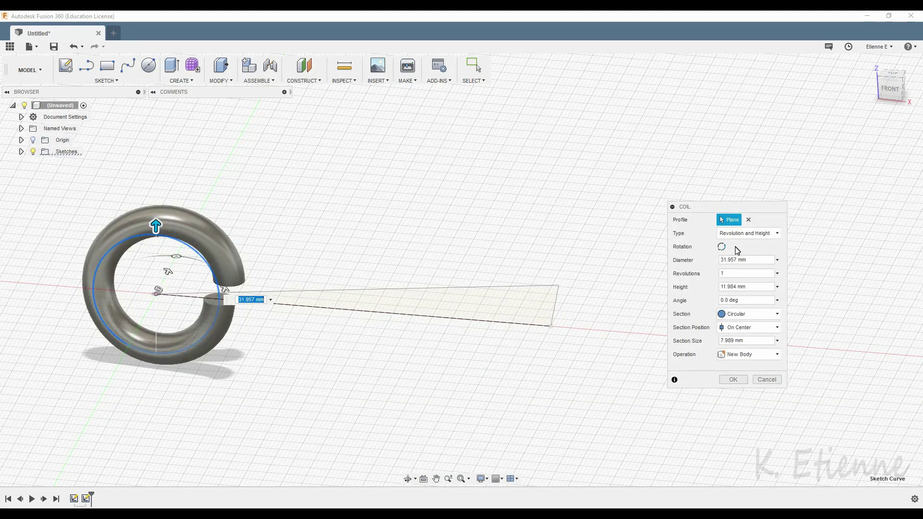
# Step: Set the coil Height to d4 and create the one-revolution coil body
pyautogui.click(747, 286)
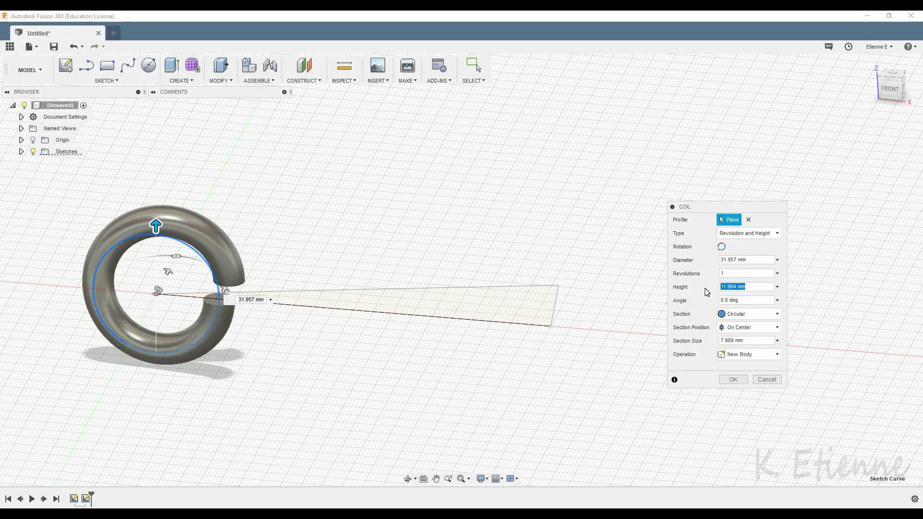
pyautogui.write('d4')
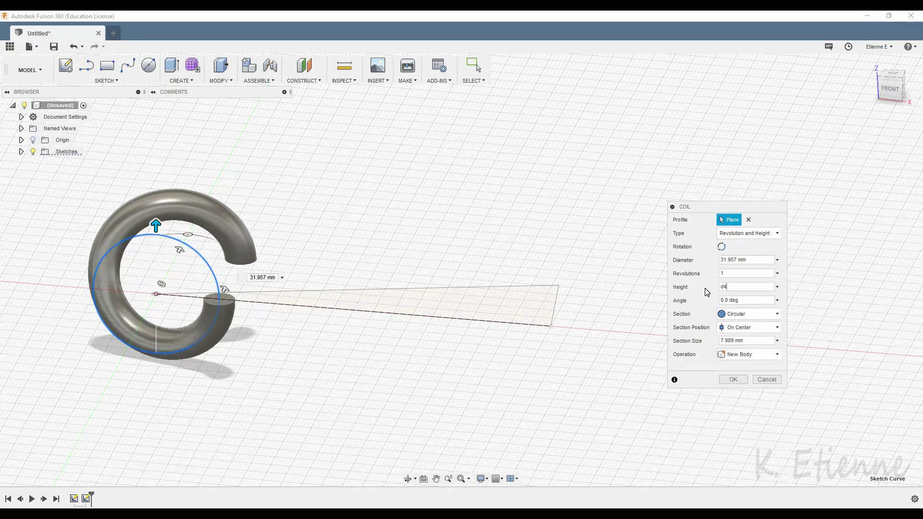
pyautogui.click(733, 379)
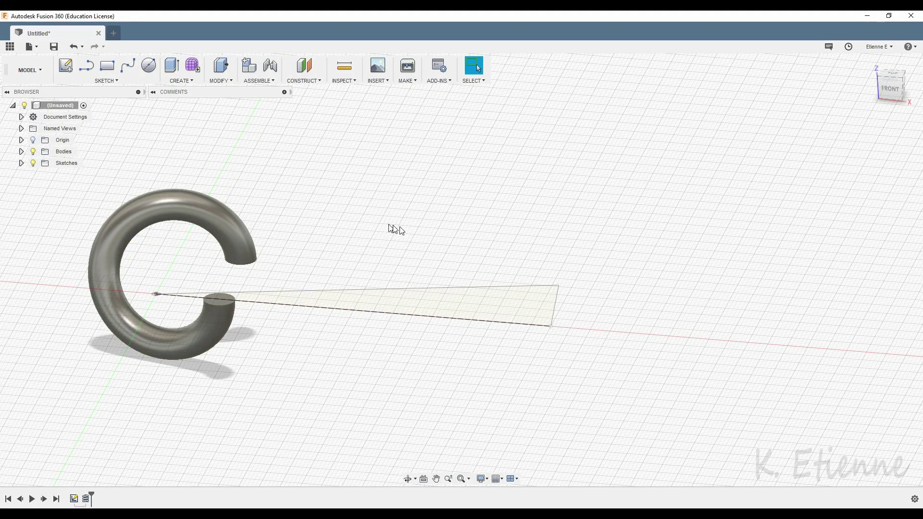
pyautogui.moveTo(389, 228)
pyautogui.keyDown('shift'); pyautogui.mouseDown(button='middle')
pyautogui.moveTo(476, 226)
pyautogui.moveTo(471, 237)
pyautogui.mouseUp(button='middle'); pyautogui.keyUp('shift')
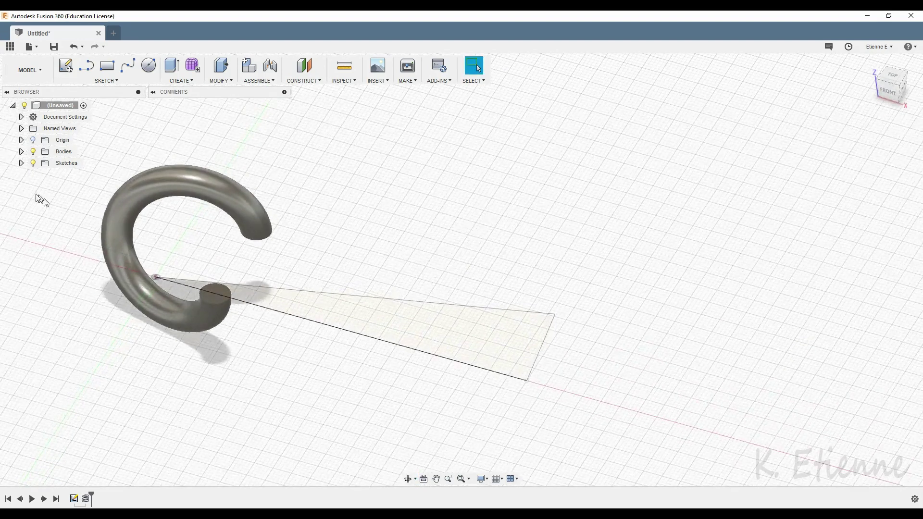
# Step: Rotate Body1 -180° about Z with Move/Copy, placing it at the triangle's wide end
pyautogui.click(21, 151)
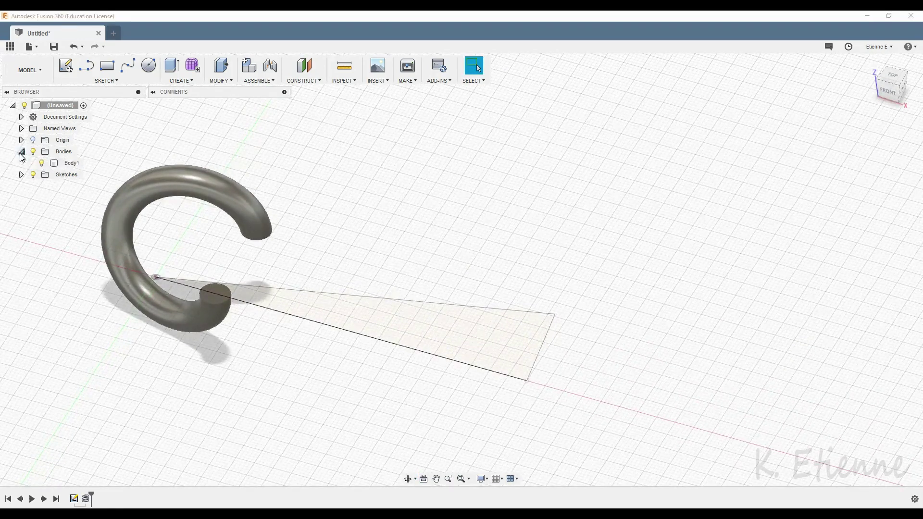
pyautogui.click(72, 164)
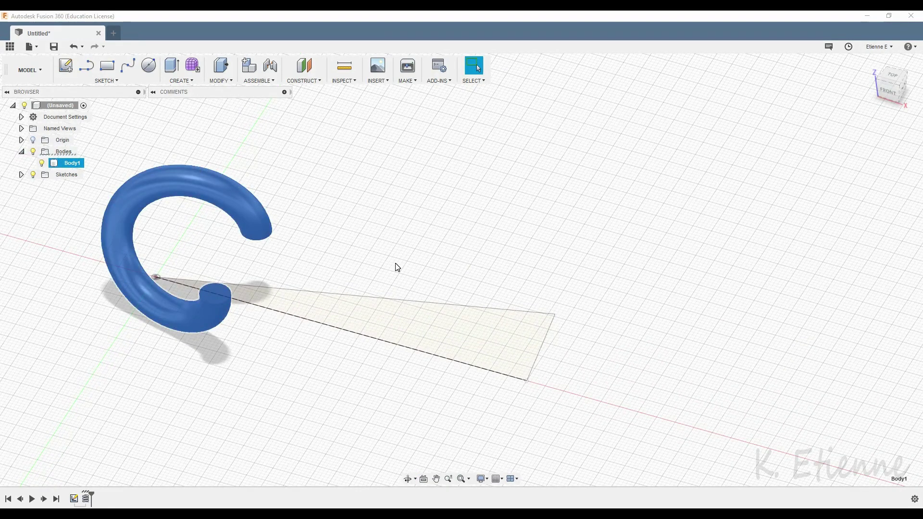
pyautogui.press('m')
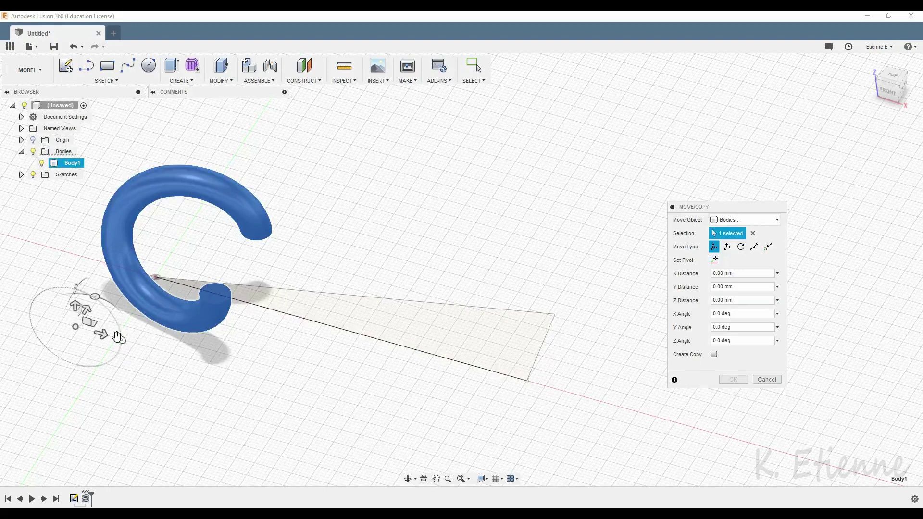
pyautogui.moveTo(122, 339)
pyautogui.mouseDown()
pyautogui.moveTo(112, 318)
pyautogui.moveTo(56, 354)
pyautogui.mouseUp()
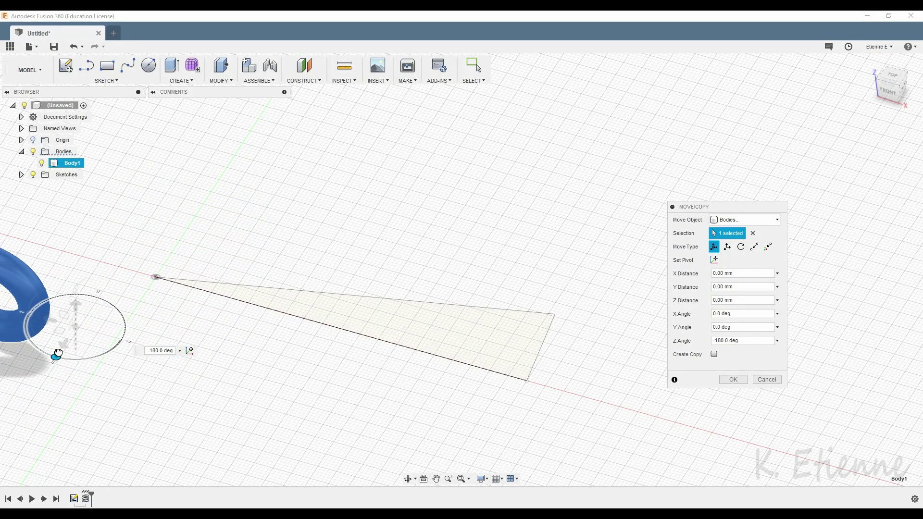
pyautogui.moveTo(56, 354); pyautogui.dragTo(722, 412)
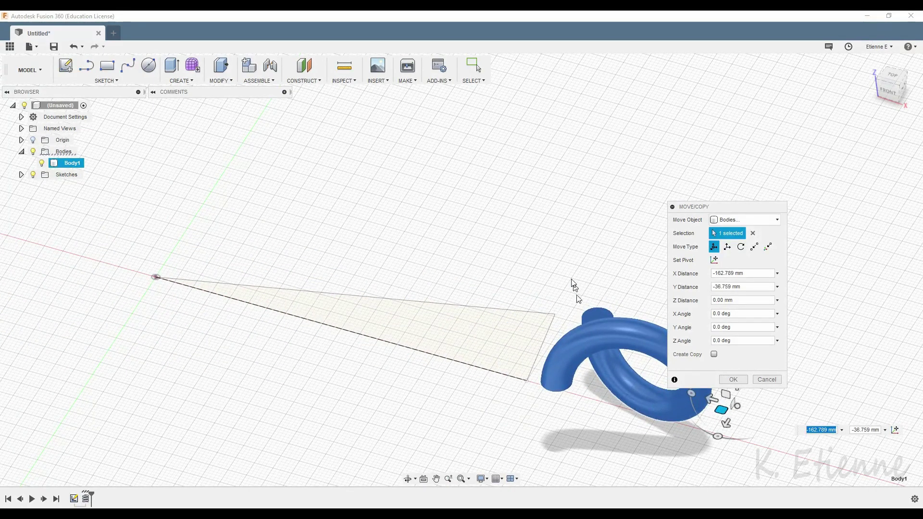
pyautogui.scroll(-2, 574, 283)
pyautogui.click(733, 379)
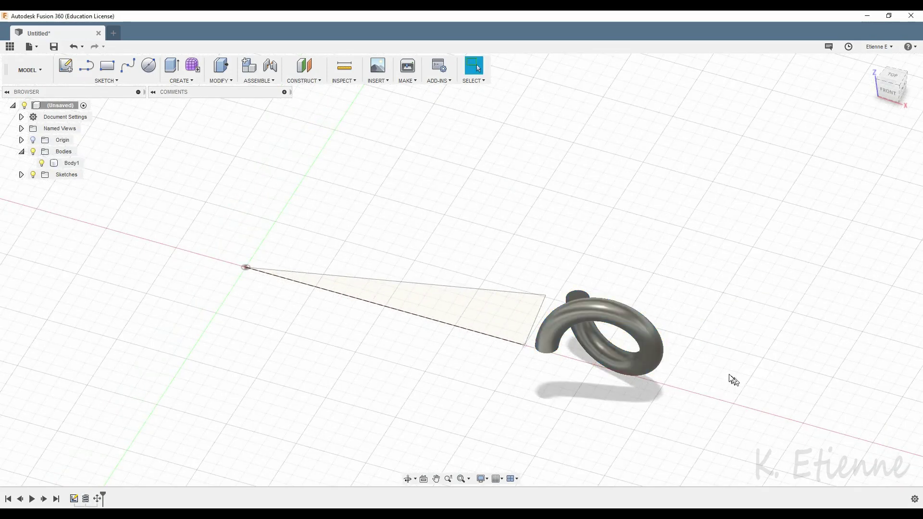
pyautogui.scroll(2, 634, 333)
pyautogui.scroll(2, 547, 348)
pyautogui.keyDown('shift'); pyautogui.moveTo(546, 348); pyautogui.dragTo(569, 338, button='middle'); pyautogui.keyUp('shift')
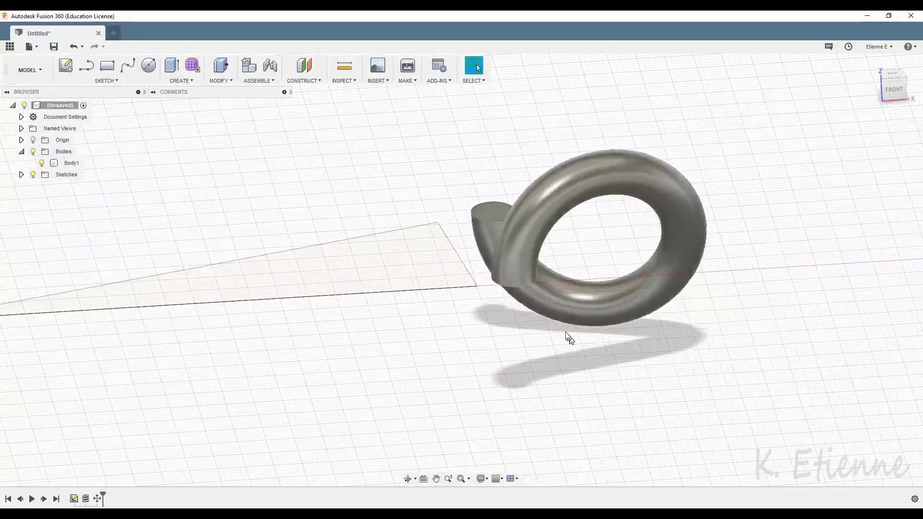
pyautogui.click(66, 65)
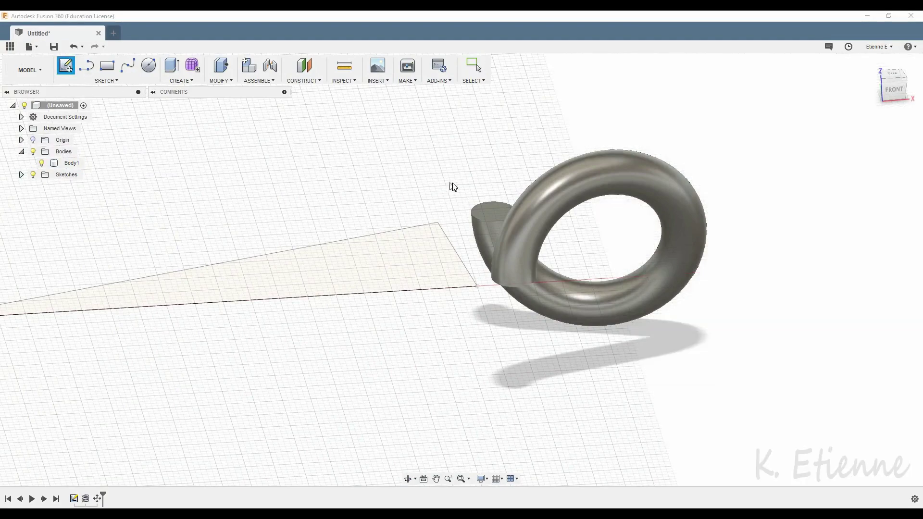
# Step: Sketch a line on the coil's end face joining the centres of its two open ends
pyautogui.click(481, 211)
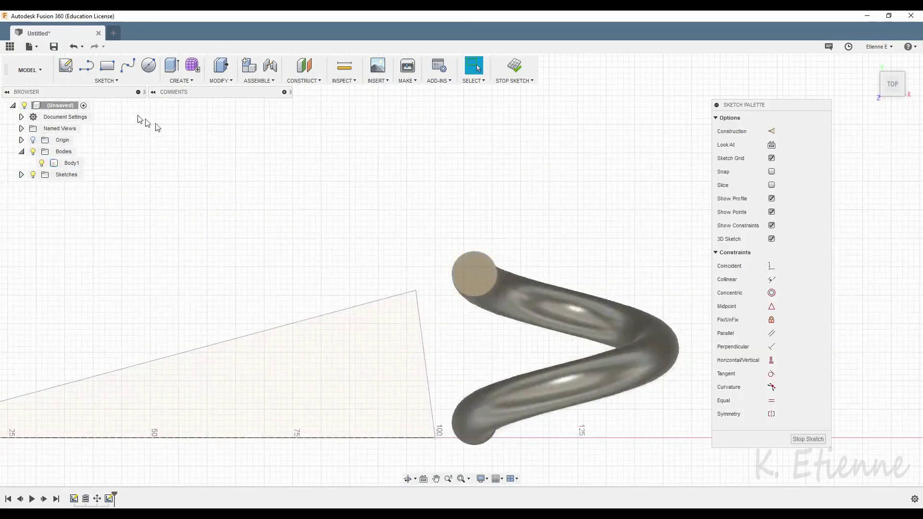
pyautogui.press('l')
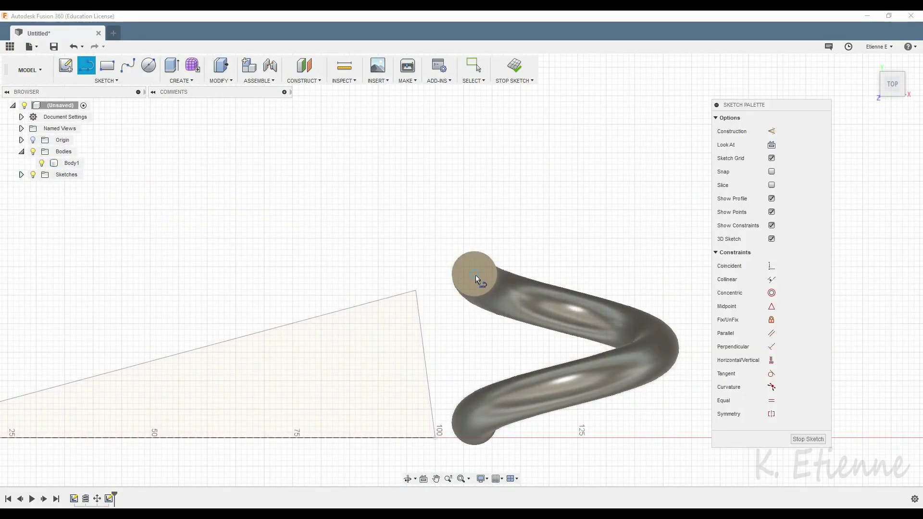
pyautogui.click(475, 277)
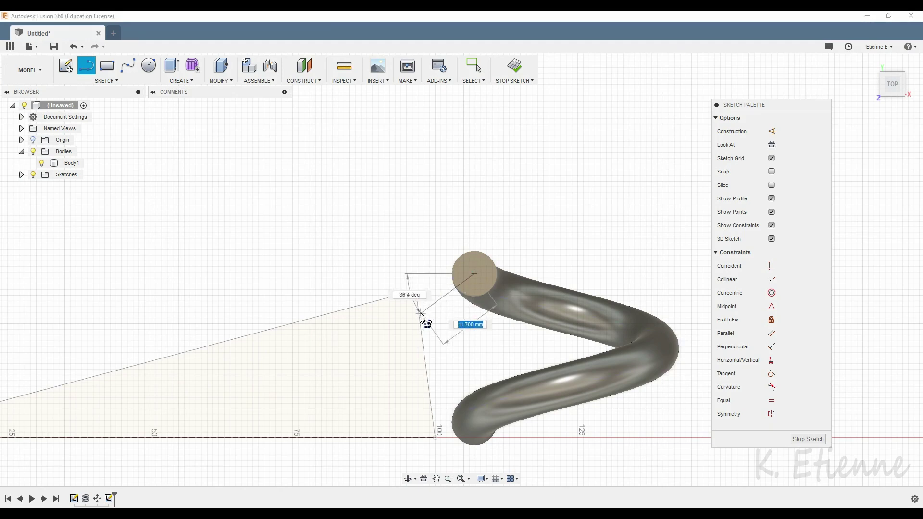
pyautogui.keyDown('shift'); pyautogui.moveTo(408, 346); pyautogui.dragTo(404, 189, button='middle'); pyautogui.keyUp('shift')
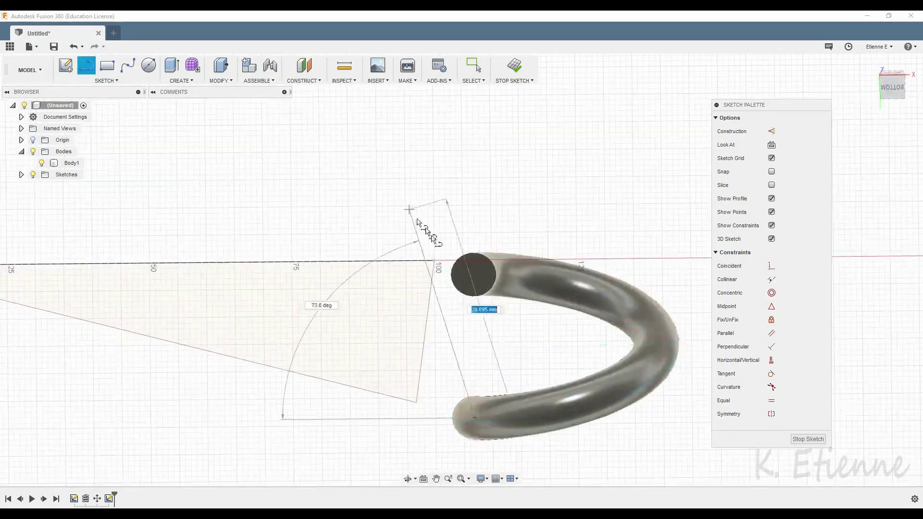
pyautogui.click(476, 277)
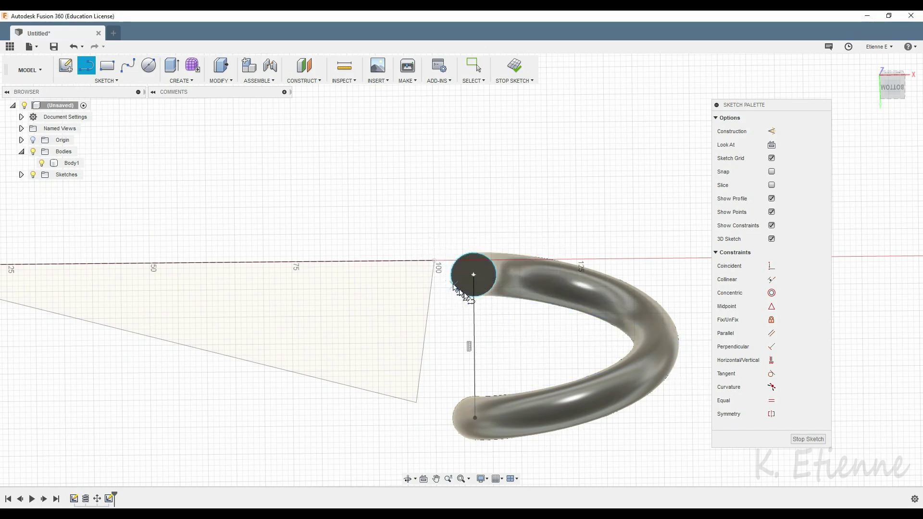
pyautogui.click(808, 439)
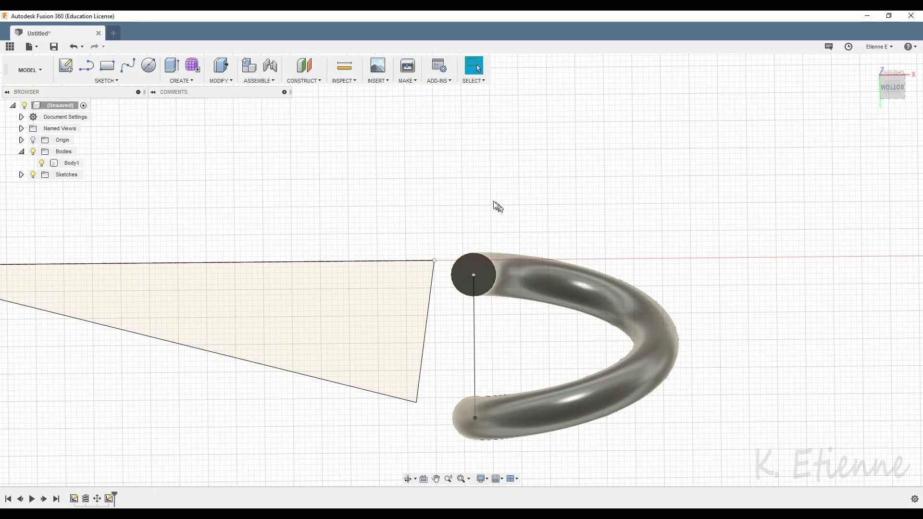
# Step: Orbit to a tilted top view and select the coil body Body1
pyautogui.moveTo(495, 205)
pyautogui.keyDown('shift'); pyautogui.mouseDown(button='middle')
pyautogui.moveTo(452, 303)
pyautogui.moveTo(457, 252)
pyautogui.mouseUp(button='middle'); pyautogui.keyUp('shift')
pyautogui.keyDown('shift'); pyautogui.moveTo(461, 286); pyautogui.dragTo(403, 292, button='middle'); pyautogui.keyUp('shift')
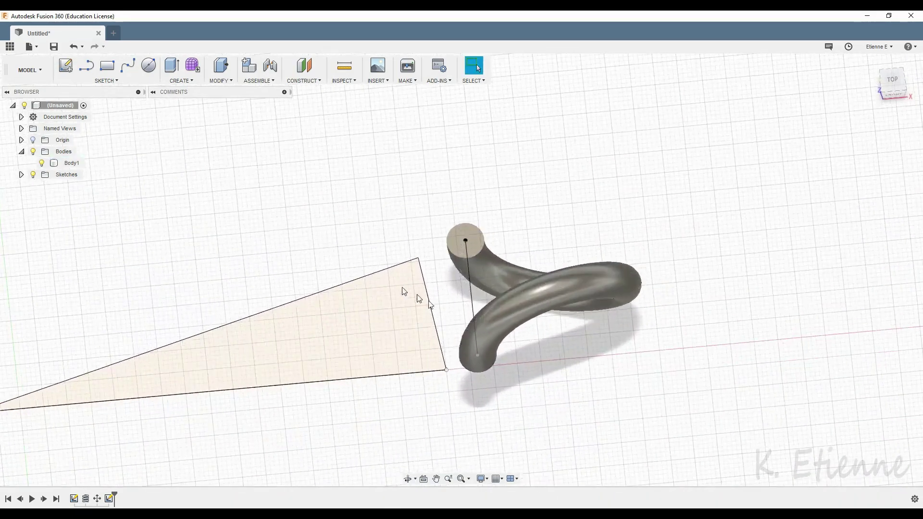
pyautogui.click(72, 163)
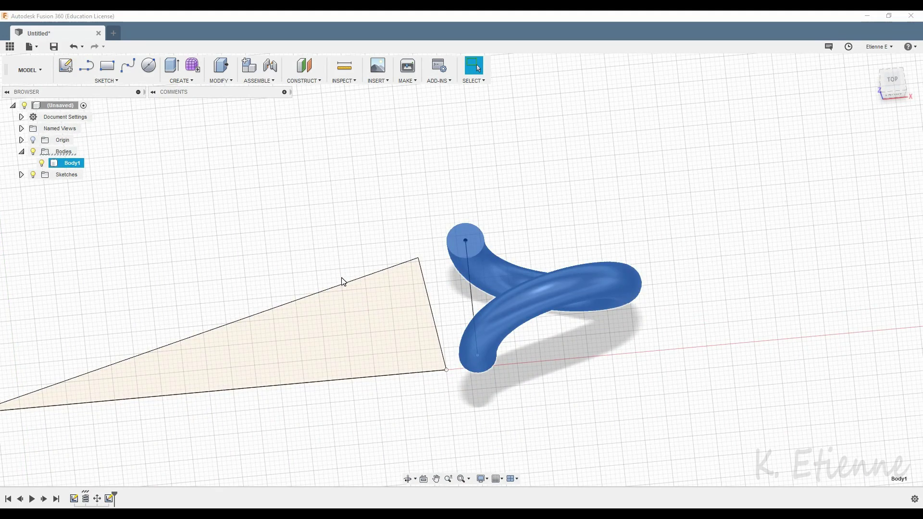
# Step: With a point-to-point move, snap the coil's tube end onto the triangle corner
pyautogui.press('m')
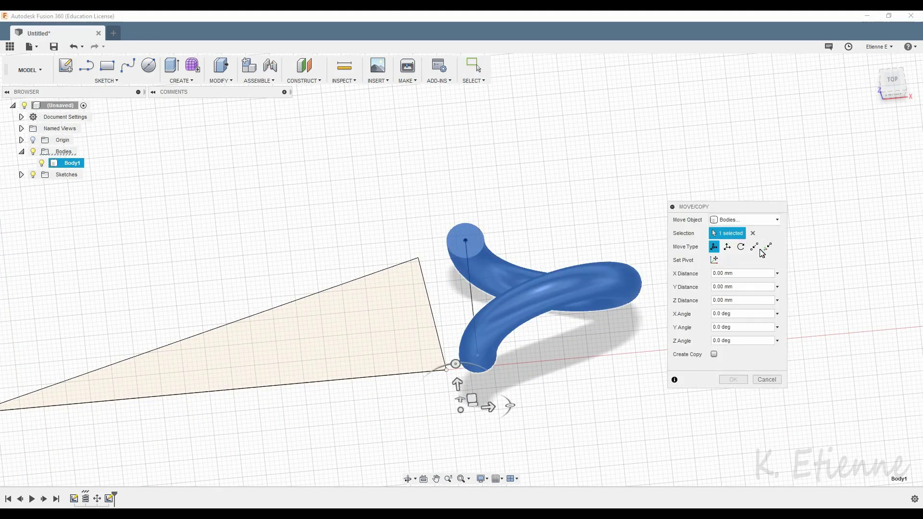
pyautogui.click(756, 248)
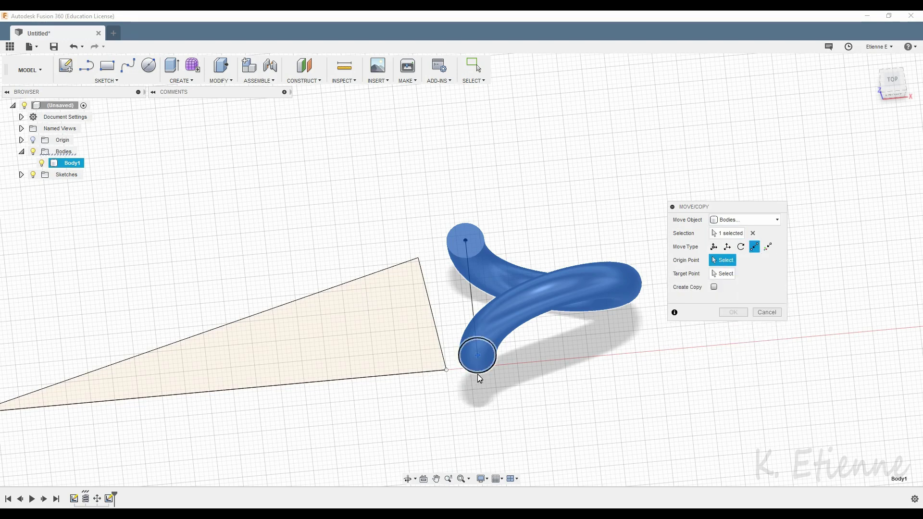
pyautogui.click(478, 374)
pyautogui.click(446, 371)
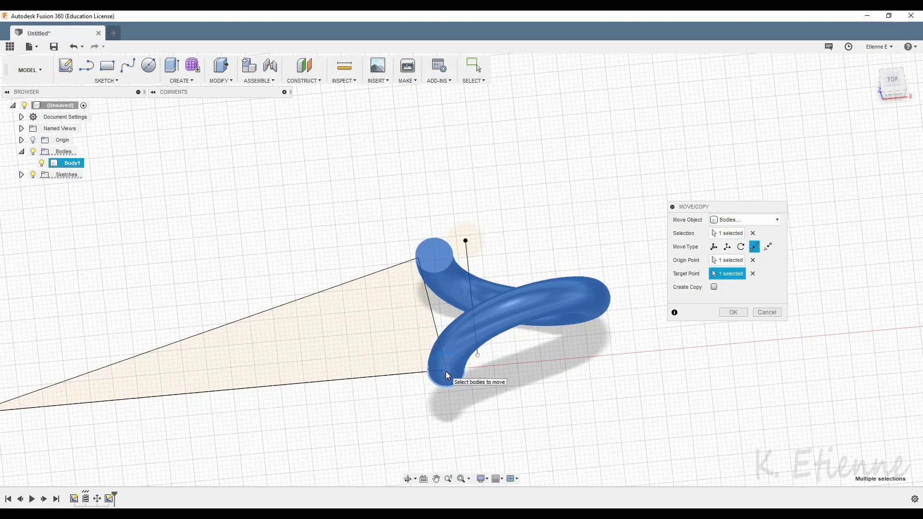
pyautogui.click(717, 248)
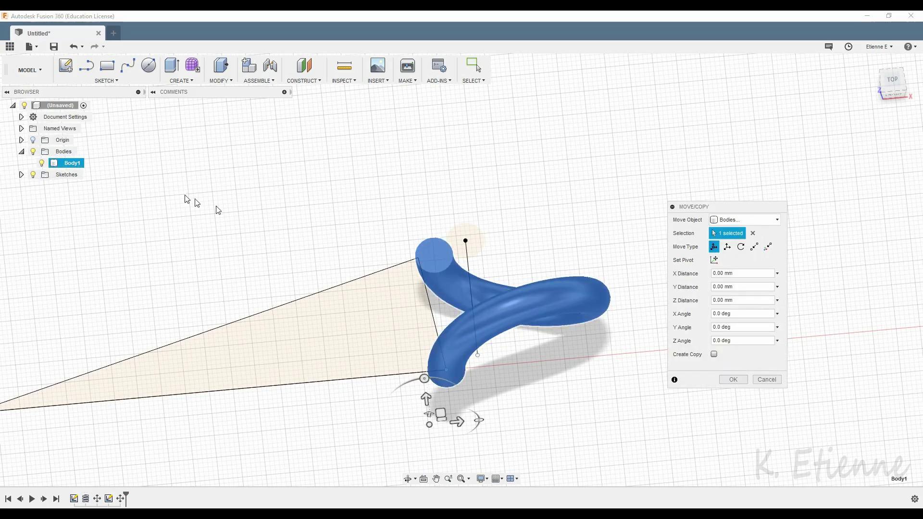
# Step: Pivot on the triangle corner and rotate the coil 7.5° about Z, then commit the move
pyautogui.click(42, 163)
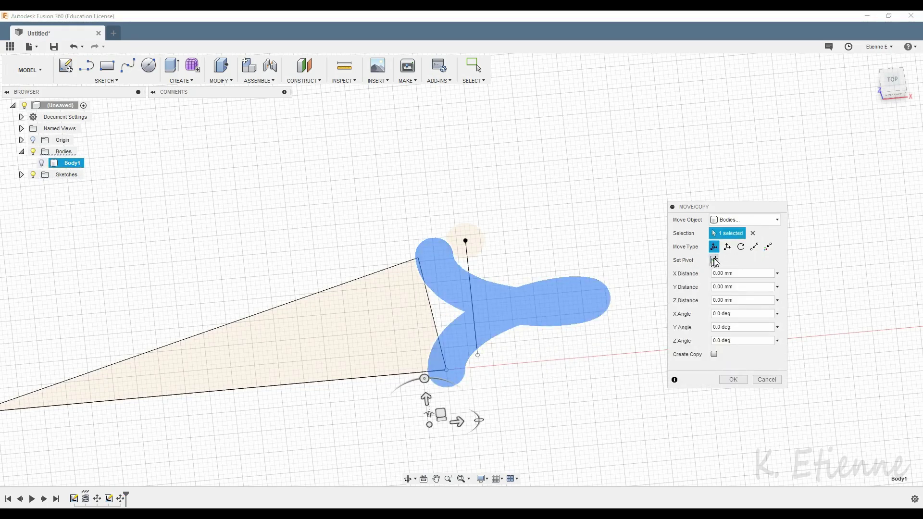
pyautogui.click(714, 260)
pyautogui.click(443, 370)
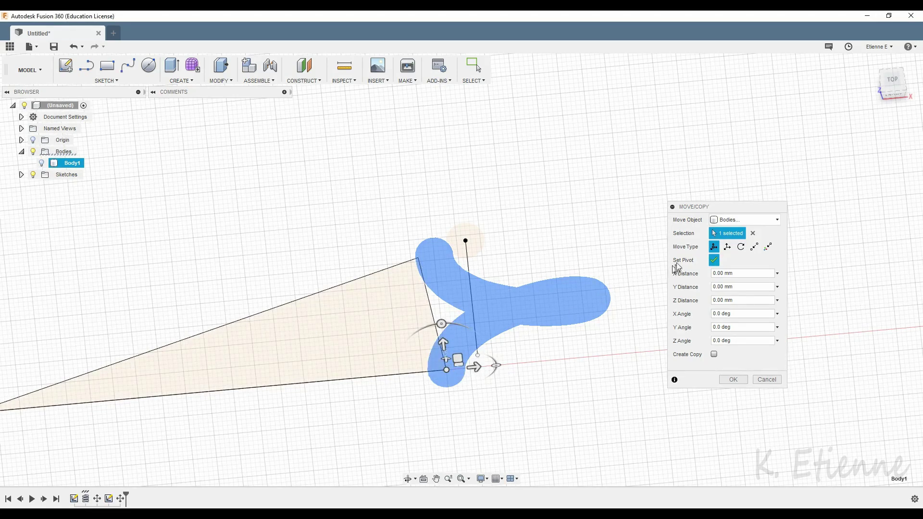
pyautogui.click(714, 261)
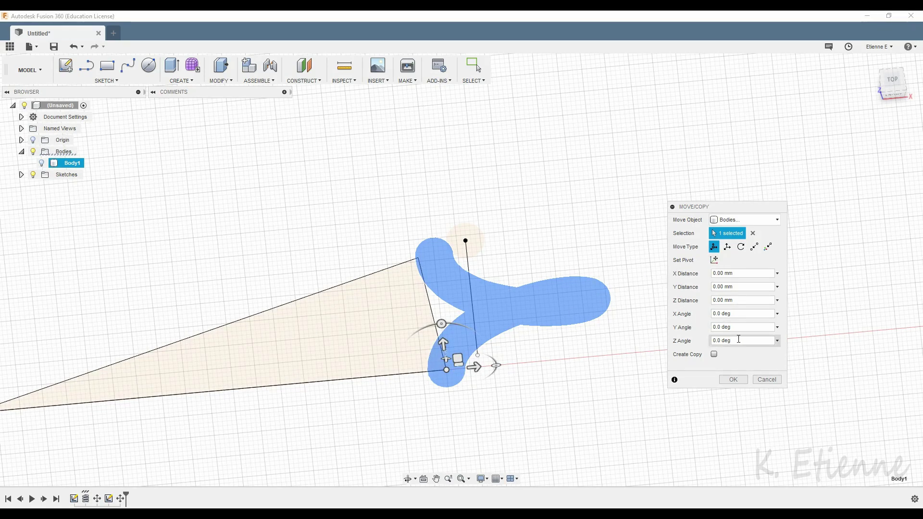
pyautogui.click(778, 341)
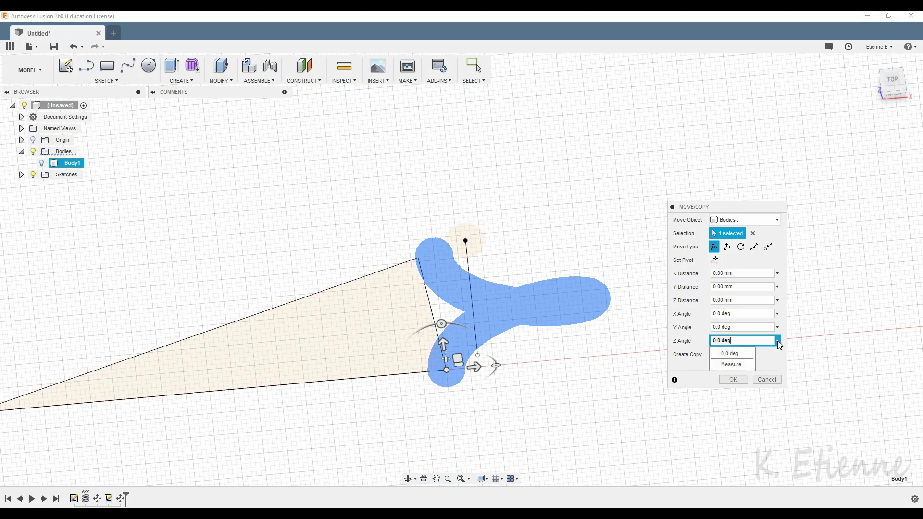
pyautogui.click(737, 366)
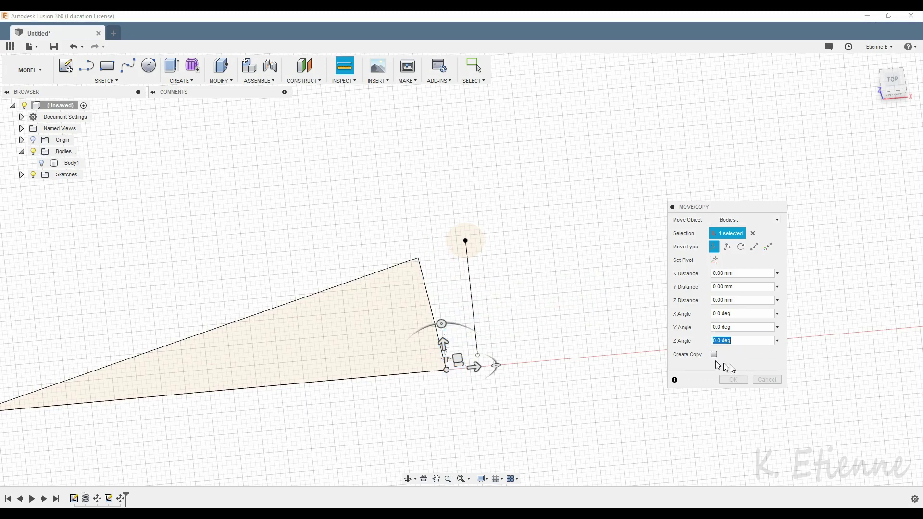
pyautogui.click(471, 292)
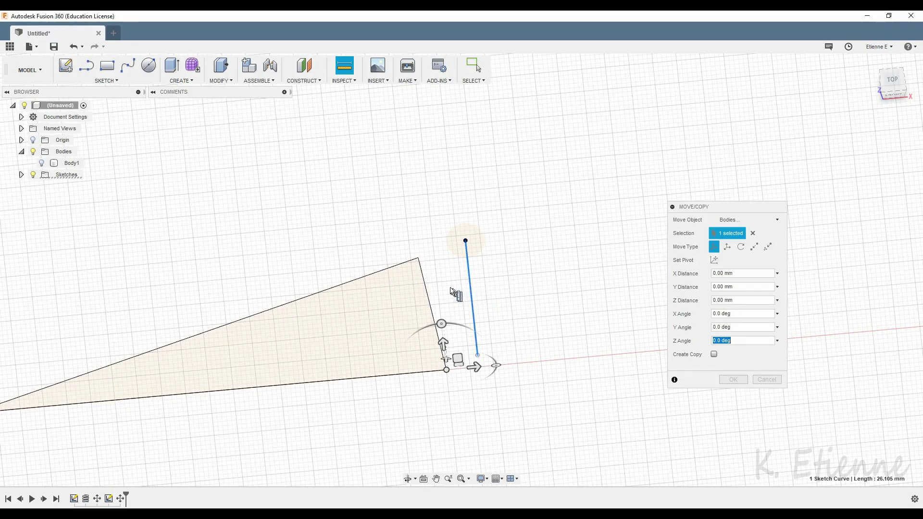
pyautogui.click(430, 291)
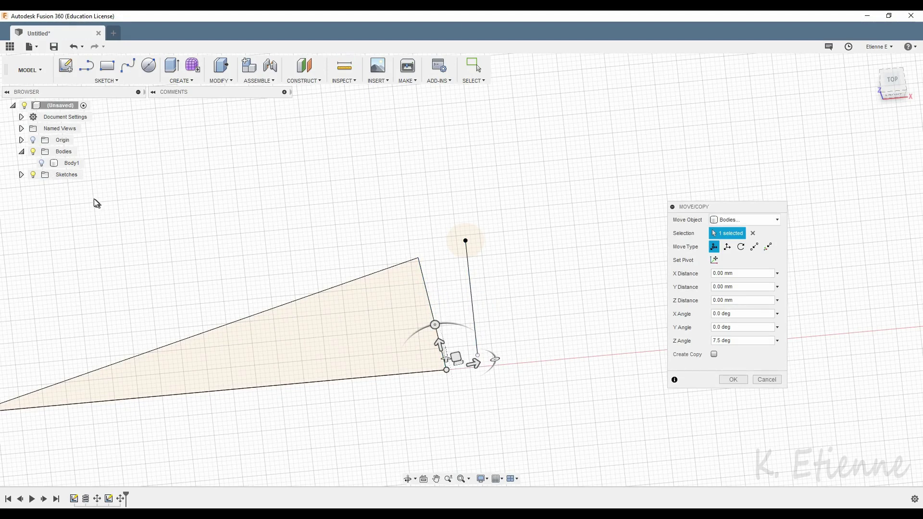
pyautogui.click(42, 163)
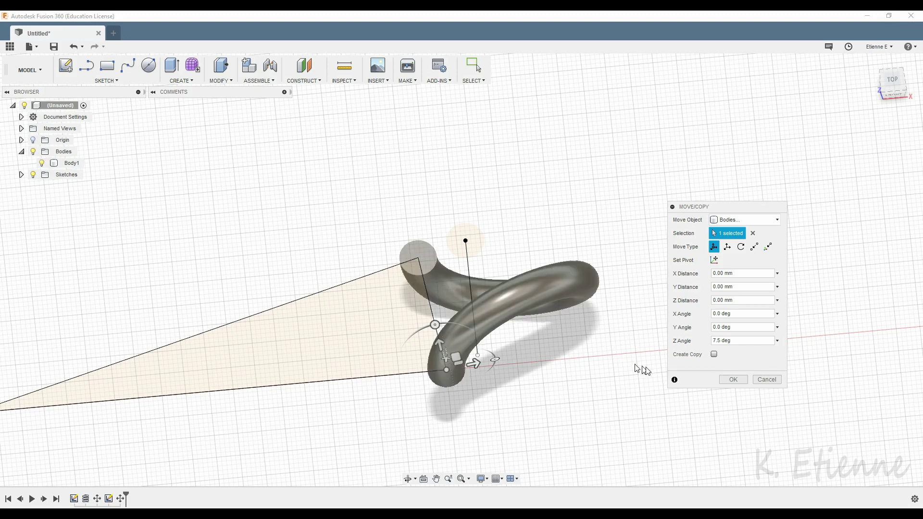
pyautogui.click(733, 381)
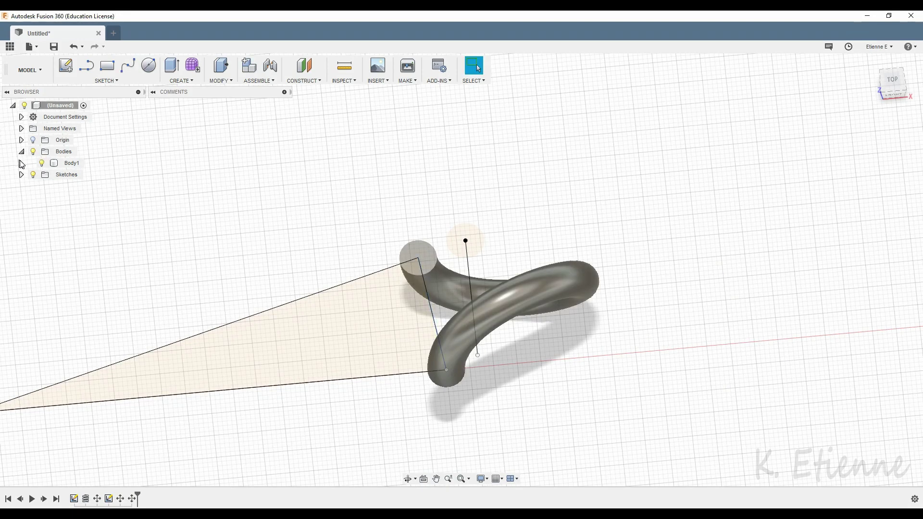
# Step: Hide the sketches and start a circular pattern of Body1 around the Z axis
pyautogui.click(33, 174)
pyautogui.moveTo(433, 189)
pyautogui.keyDown('shift'); pyautogui.mouseDown(button='middle')
pyautogui.moveTo(546, 189)
pyautogui.moveTo(511, 354)
pyautogui.moveTo(485, 357)
pyautogui.moveTo(484, 348)
pyautogui.mouseUp(button='middle'); pyautogui.keyUp('shift')
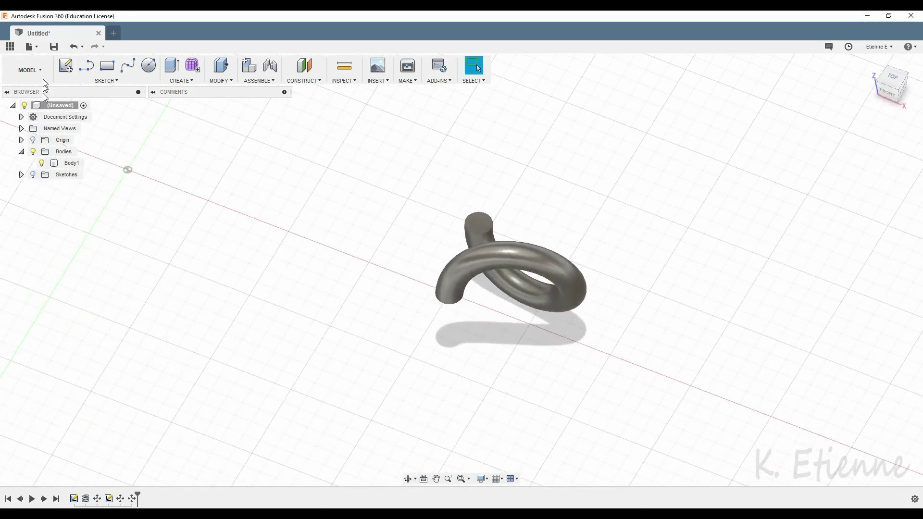
pyautogui.click(71, 163)
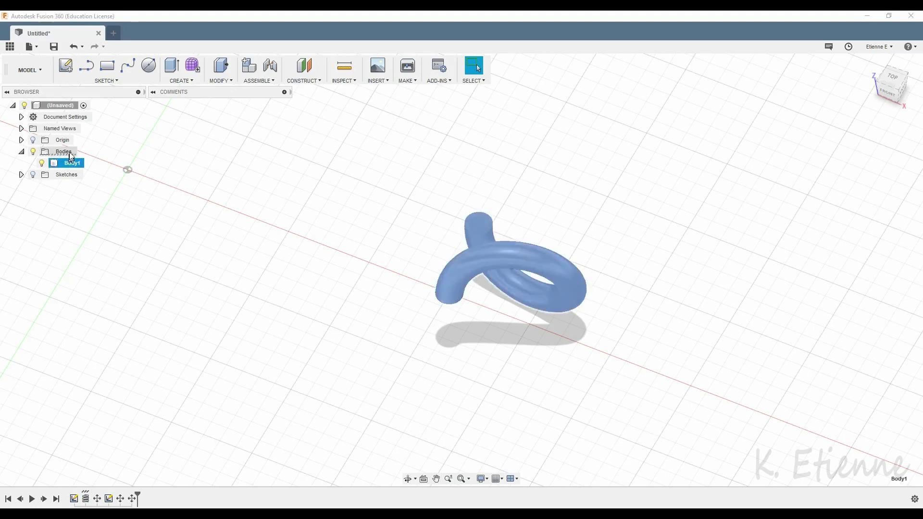
pyautogui.click(181, 80)
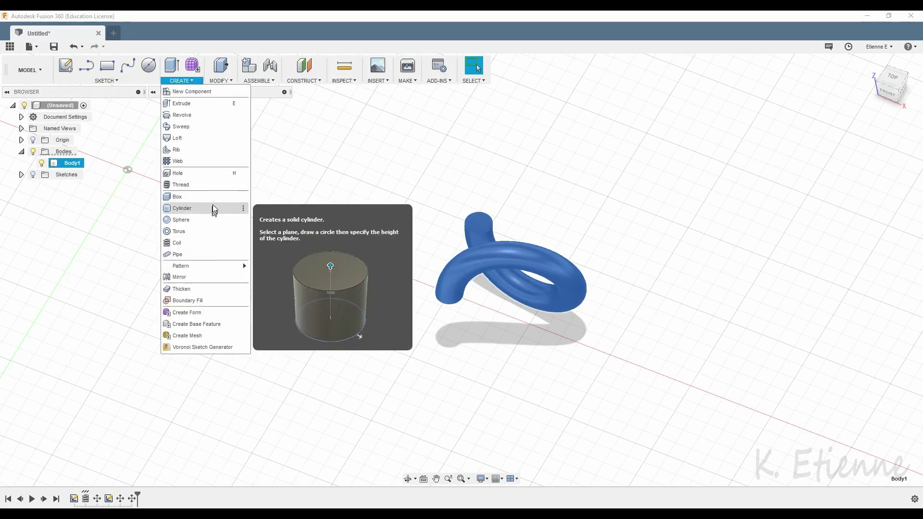
pyautogui.moveTo(180, 265)
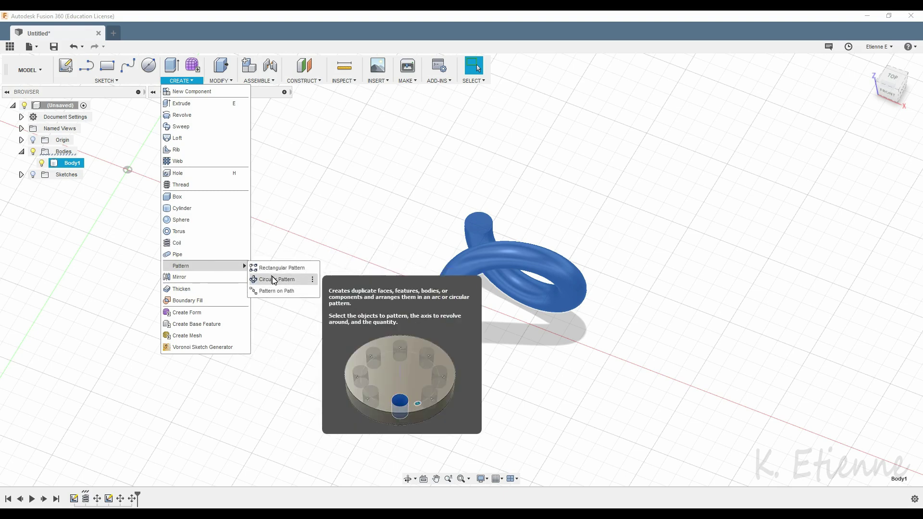
pyautogui.click(277, 280)
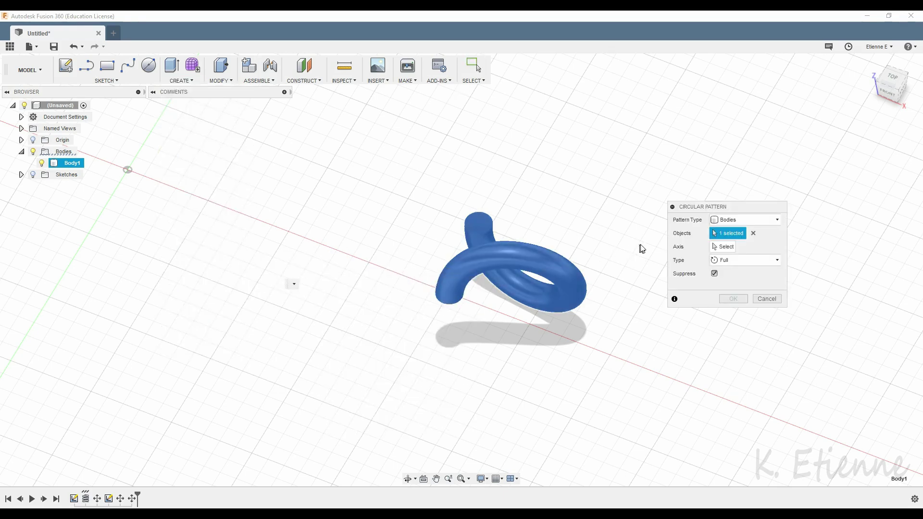
pyautogui.click(726, 248)
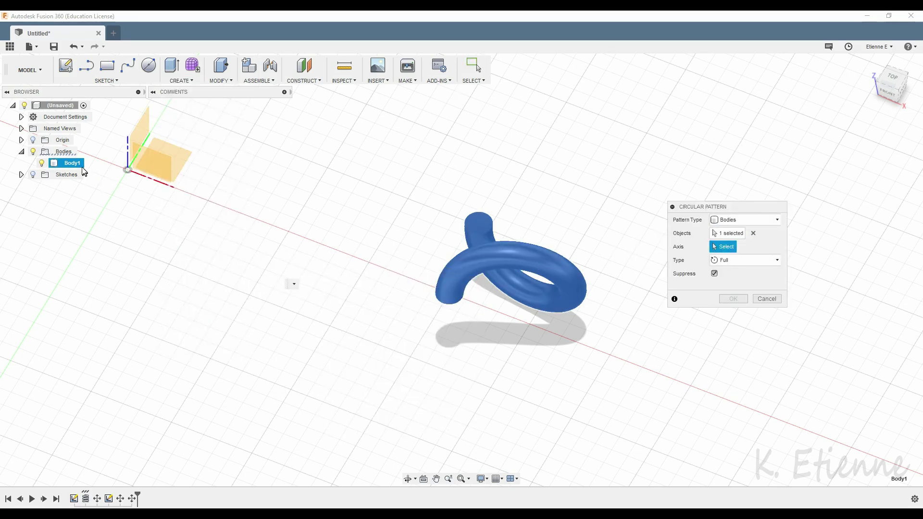
pyautogui.click(128, 153)
pyautogui.write('18')
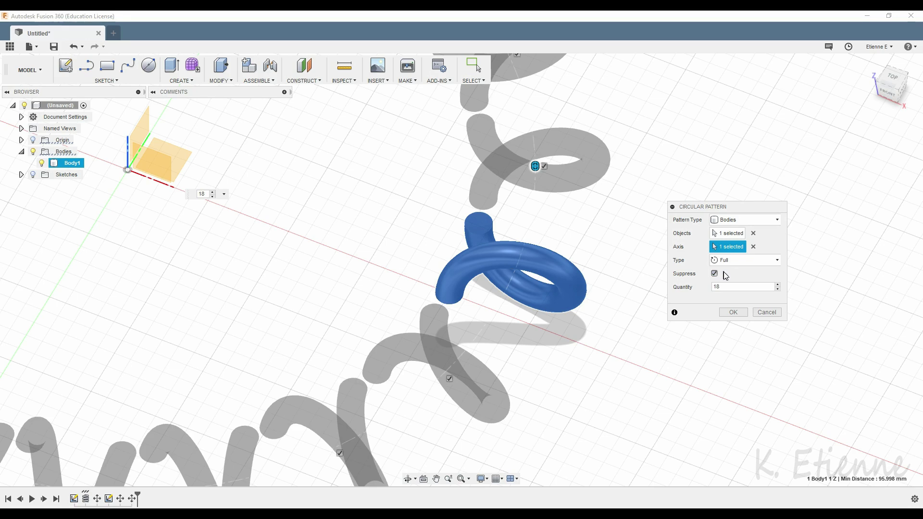
# Step: Raise the pattern quantity to 24 and create the ring of patterned bodies
pyautogui.click(778, 285)
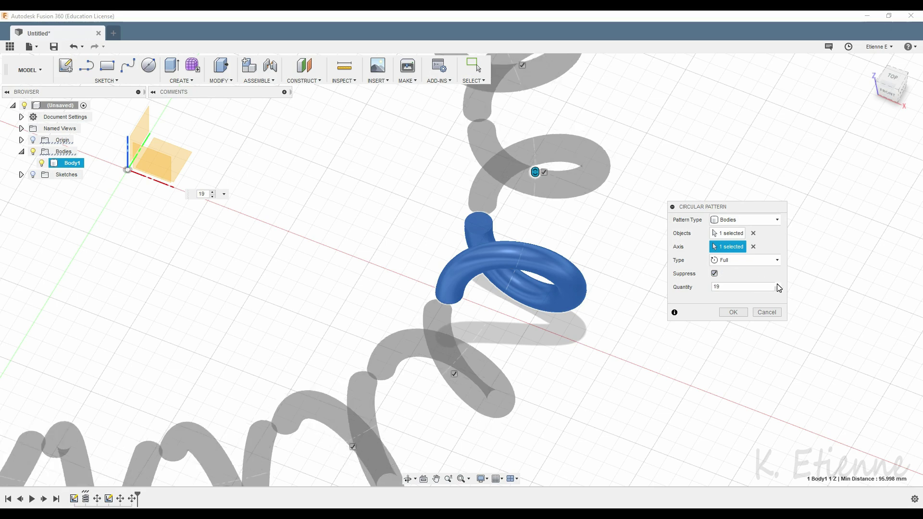
pyautogui.click(777, 284)
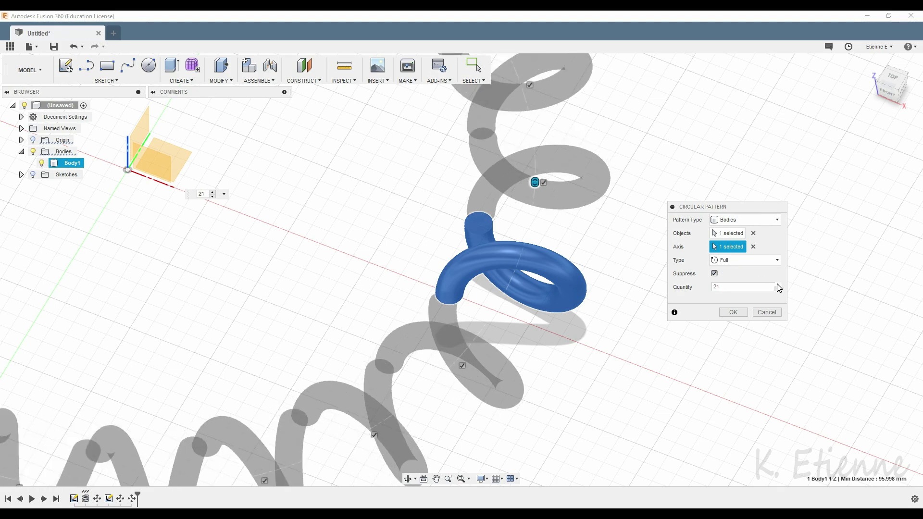
pyautogui.click(778, 285)
pyautogui.click(777, 284)
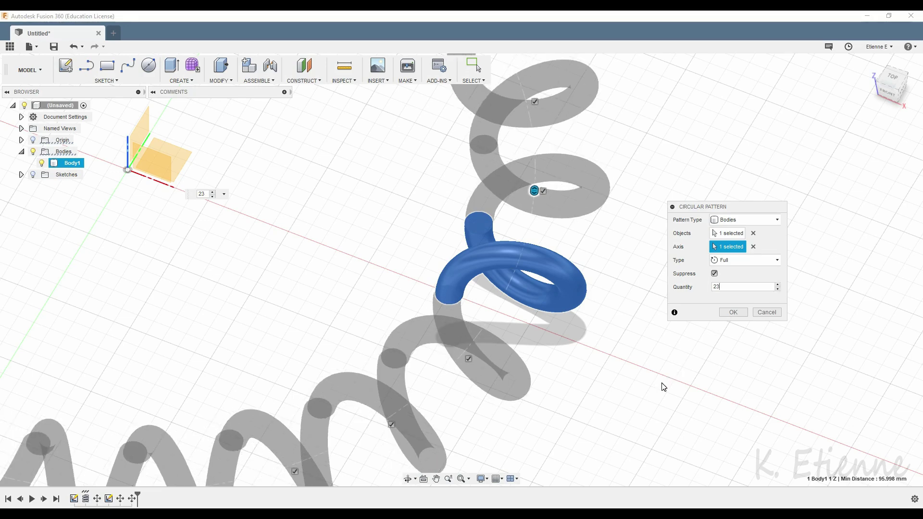
pyautogui.keyDown('shift'); pyautogui.moveTo(662, 385); pyautogui.dragTo(616, 353, button='middle'); pyautogui.keyUp('shift')
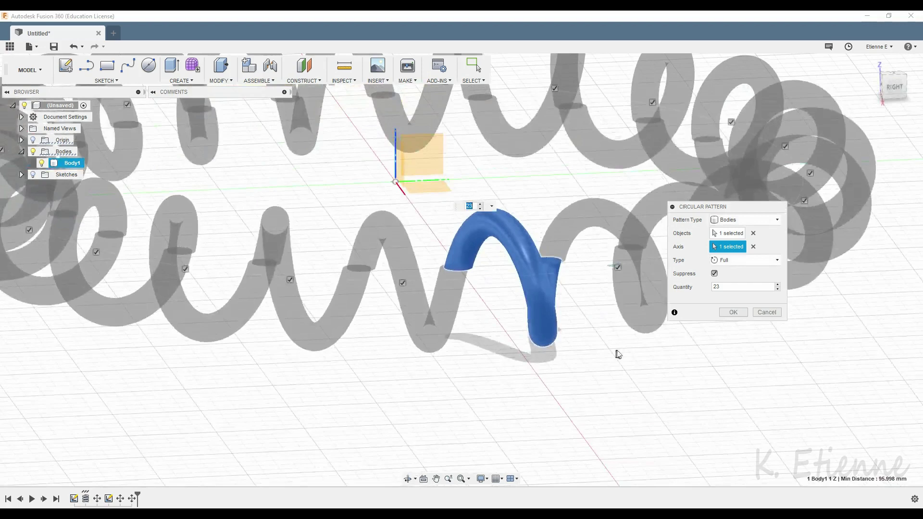
pyautogui.click(778, 284)
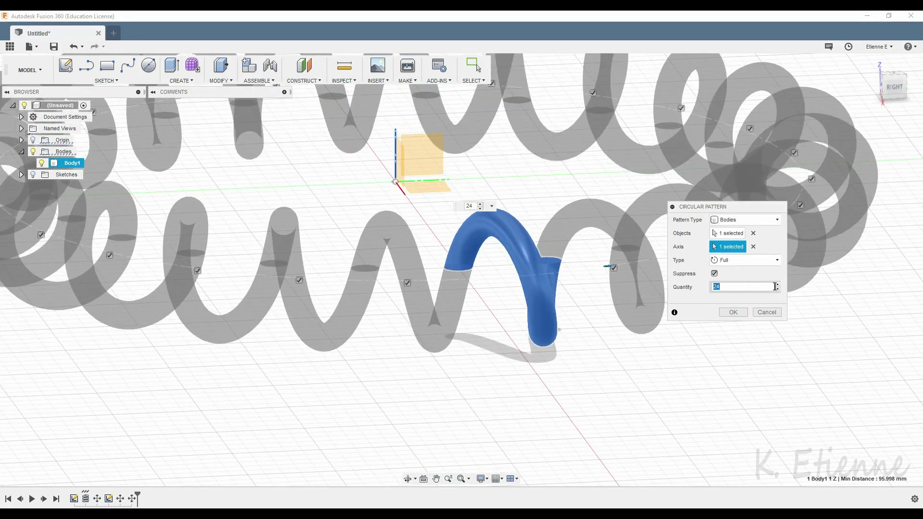
pyautogui.click(733, 312)
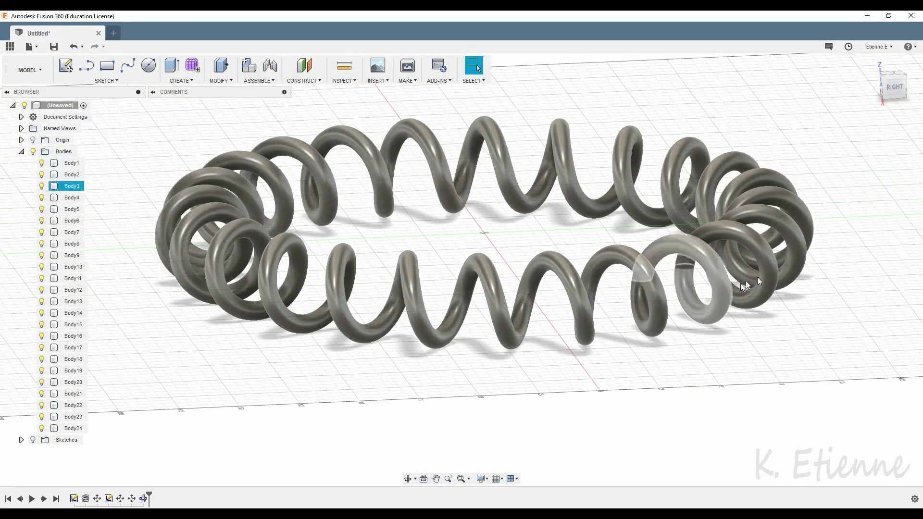
# Step: Orbit to show the whole 24-body ring and switch to the RENDER workspace
pyautogui.moveTo(757, 277)
pyautogui.keyDown('shift'); pyautogui.mouseDown(button='middle')
pyautogui.moveTo(750, 366)
pyautogui.moveTo(703, 293)
pyautogui.mouseUp(button='middle'); pyautogui.keyUp('shift')
pyautogui.scroll(-4, 563, 306)
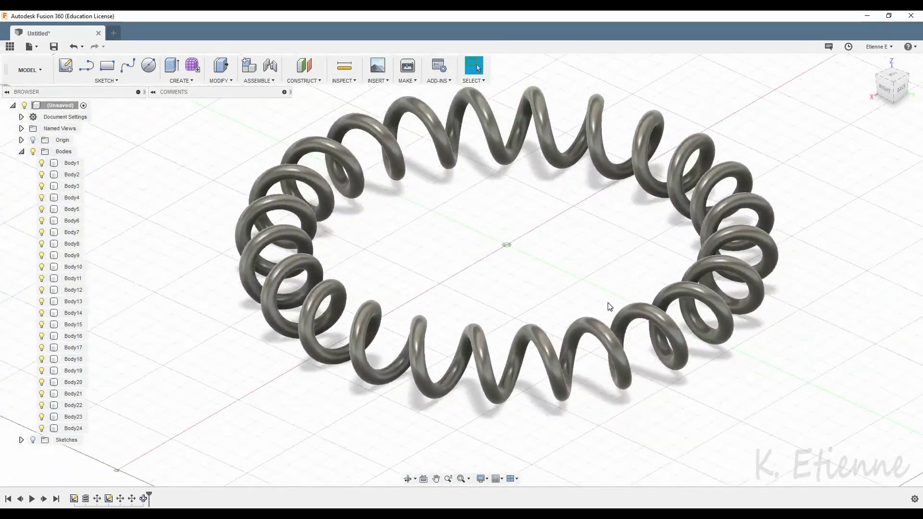
pyautogui.moveTo(563, 306)
pyautogui.keyDown('shift'); pyautogui.mouseDown(button='middle')
pyautogui.moveTo(577, 288)
pyautogui.moveTo(617, 291)
pyautogui.mouseUp(button='middle'); pyautogui.keyUp('shift')
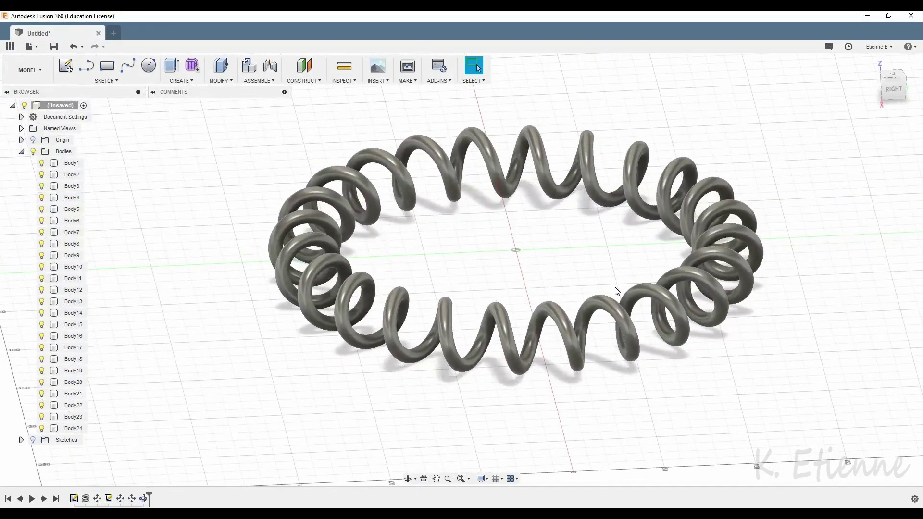
pyautogui.click(35, 72)
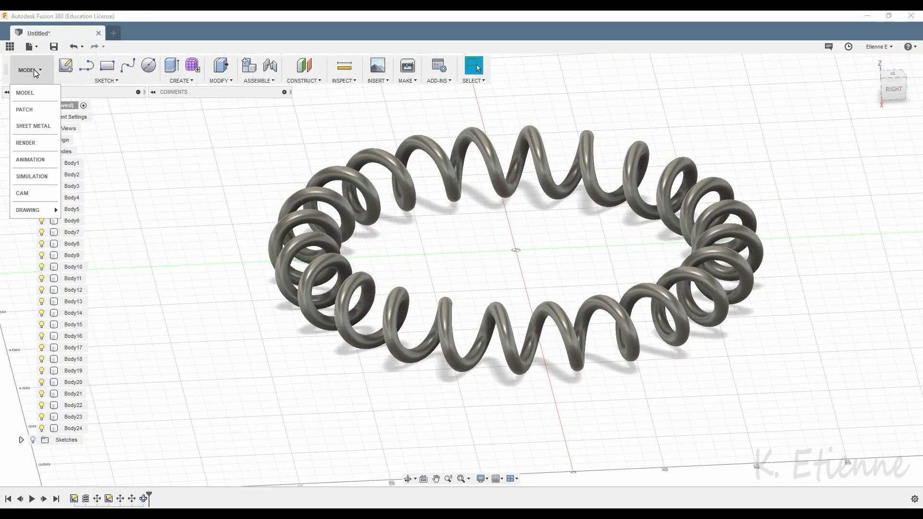
pyautogui.click(27, 143)
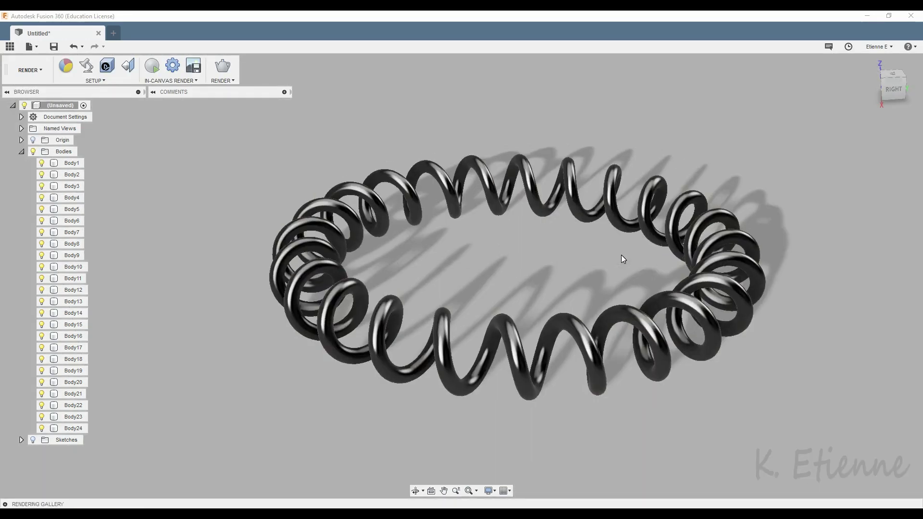
# Step: Recolour the Steel - Satin appearance green (52, 224, 161) with roughness 0.153
pyautogui.click(66, 66)
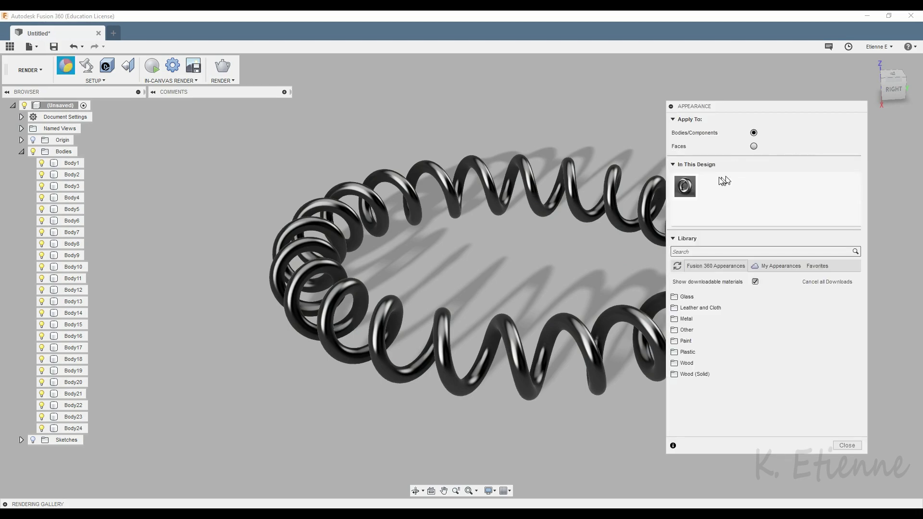
pyautogui.rightClick(691, 191)
pyautogui.click(708, 197)
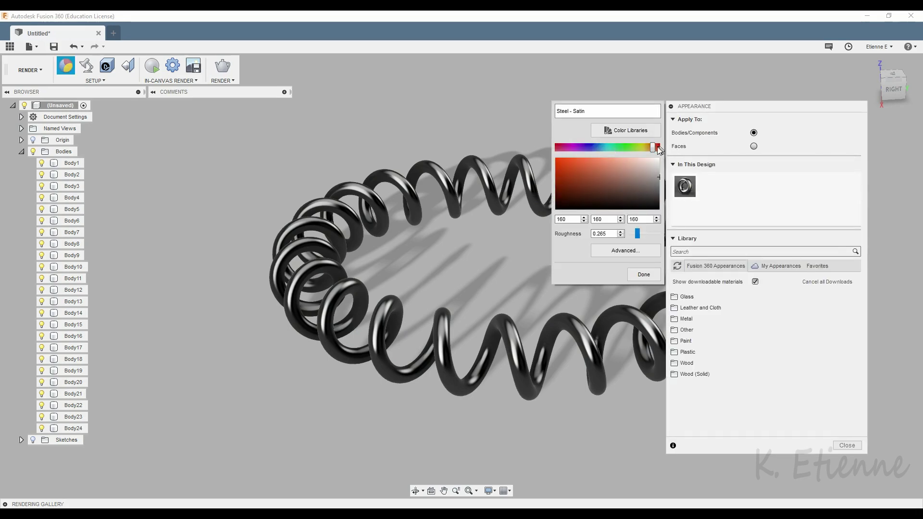
pyautogui.moveTo(652, 147); pyautogui.dragTo(613, 147)
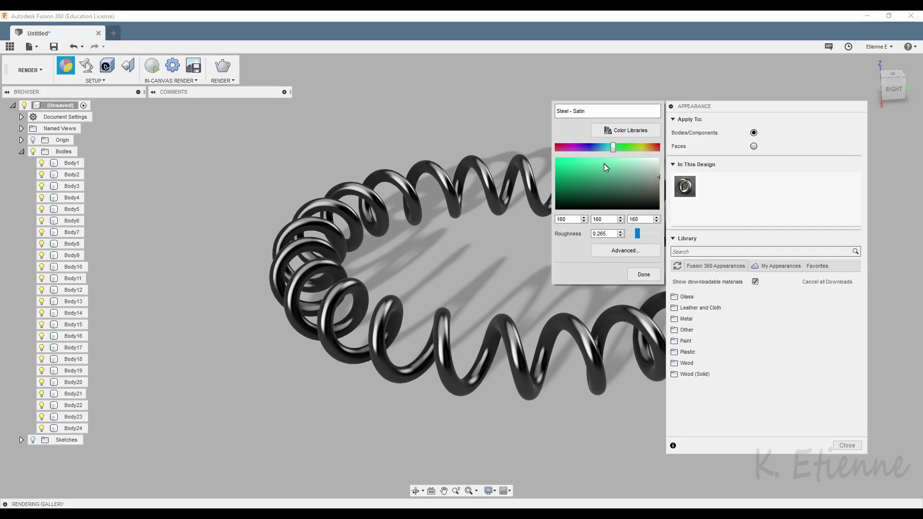
pyautogui.click(583, 165)
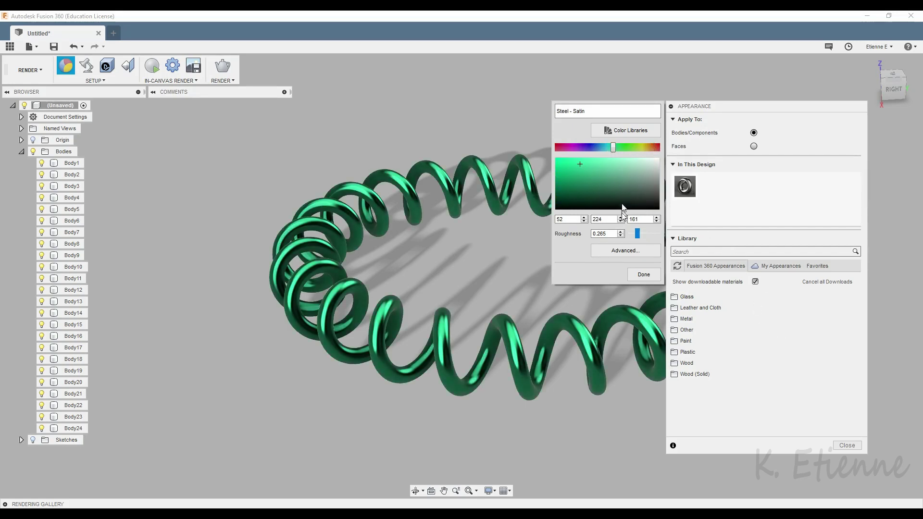
pyautogui.moveTo(638, 235); pyautogui.dragTo(635, 234)
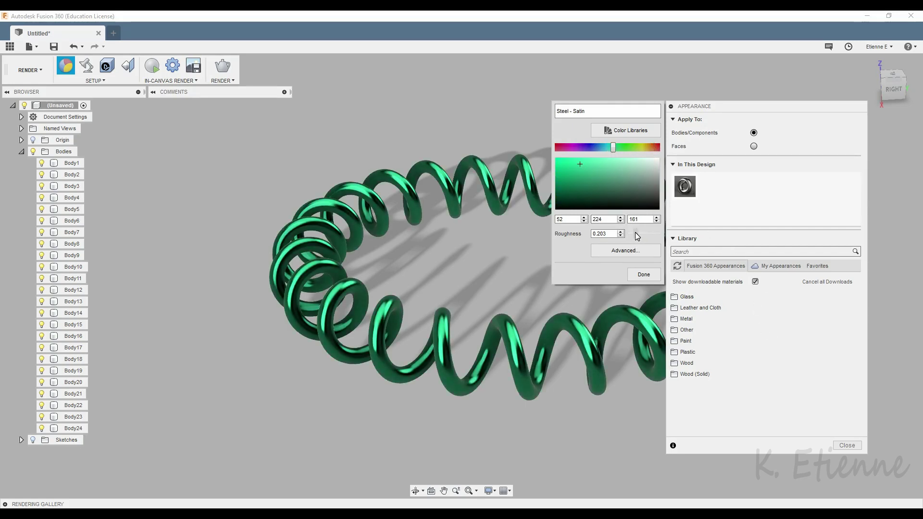
pyautogui.click(644, 275)
# Step: Orbit the glossy green 24-body spring ring to a corner view and start an in-canvas render
pyautogui.click(851, 445)
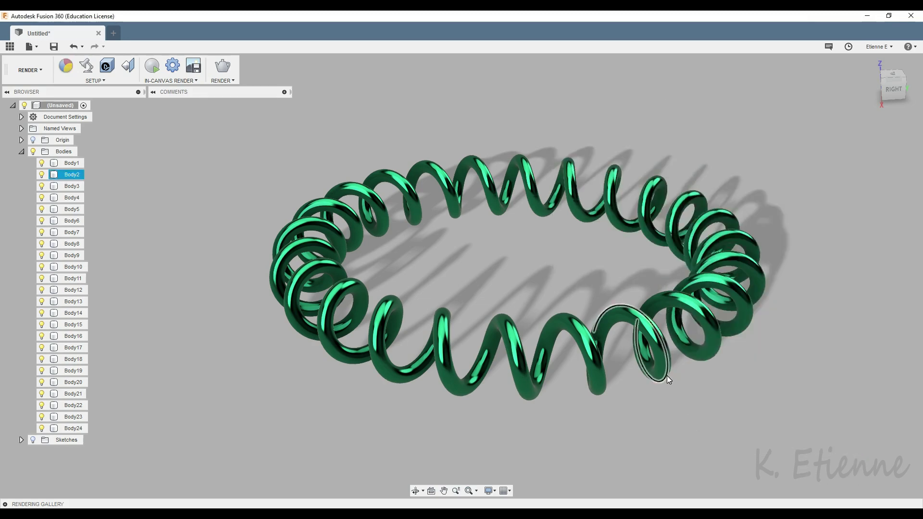
pyautogui.scroll(-2, 138, 295)
pyautogui.scroll(2, 497, 316)
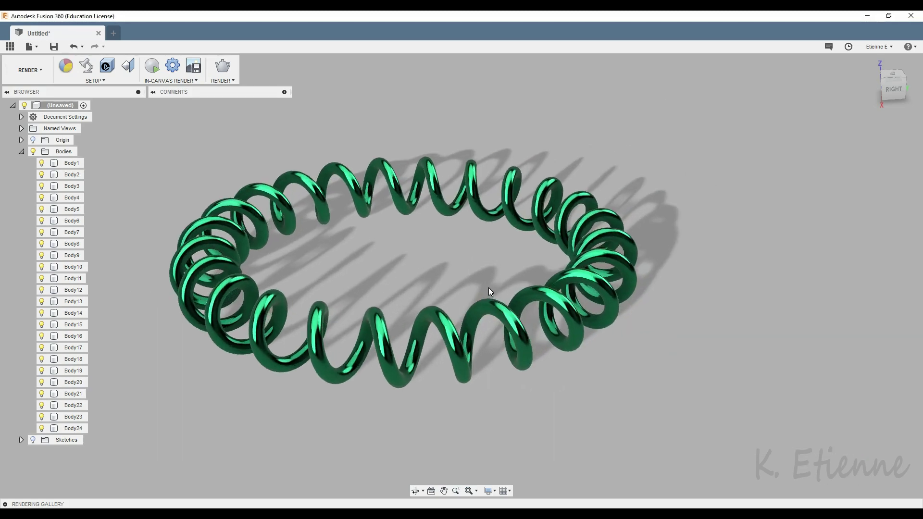
pyautogui.moveTo(488, 287)
pyautogui.keyDown('shift'); pyautogui.mouseDown(button='middle')
pyautogui.moveTo(490, 280)
pyautogui.moveTo(453, 291)
pyautogui.mouseUp(button='middle'); pyautogui.keyUp('shift')
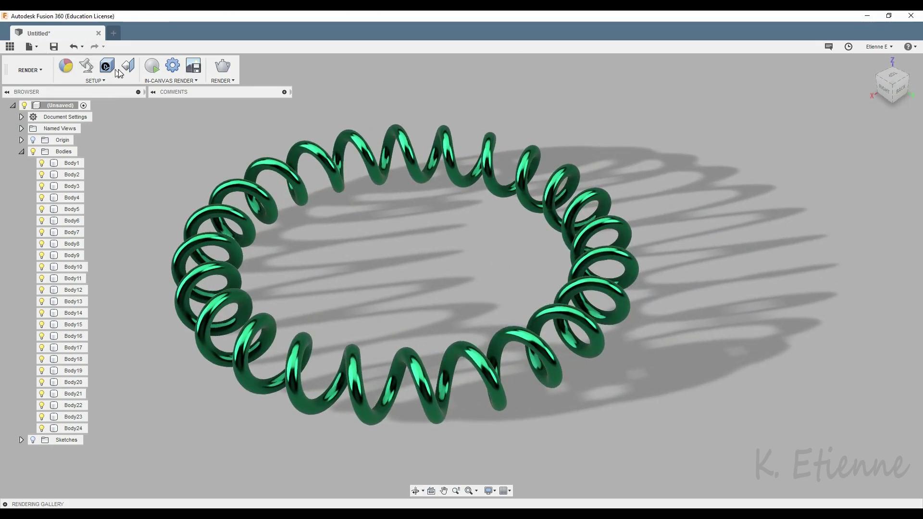
pyautogui.click(152, 70)
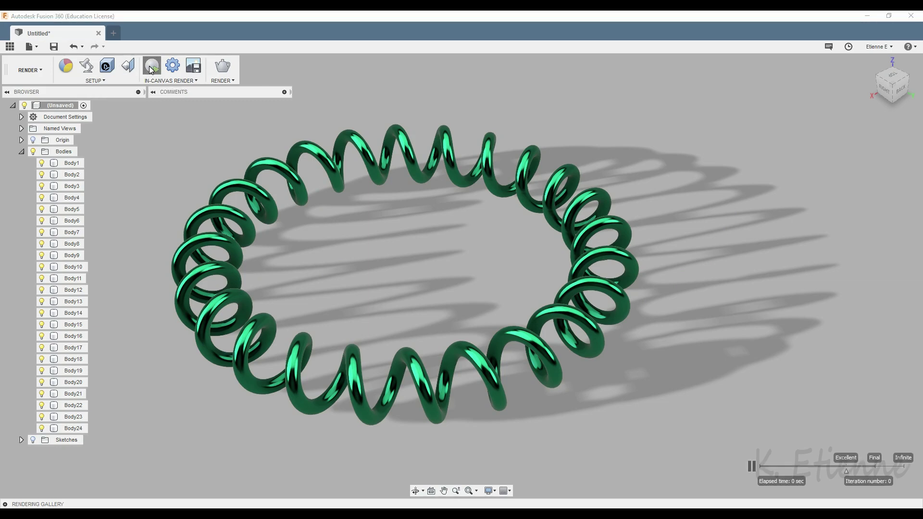